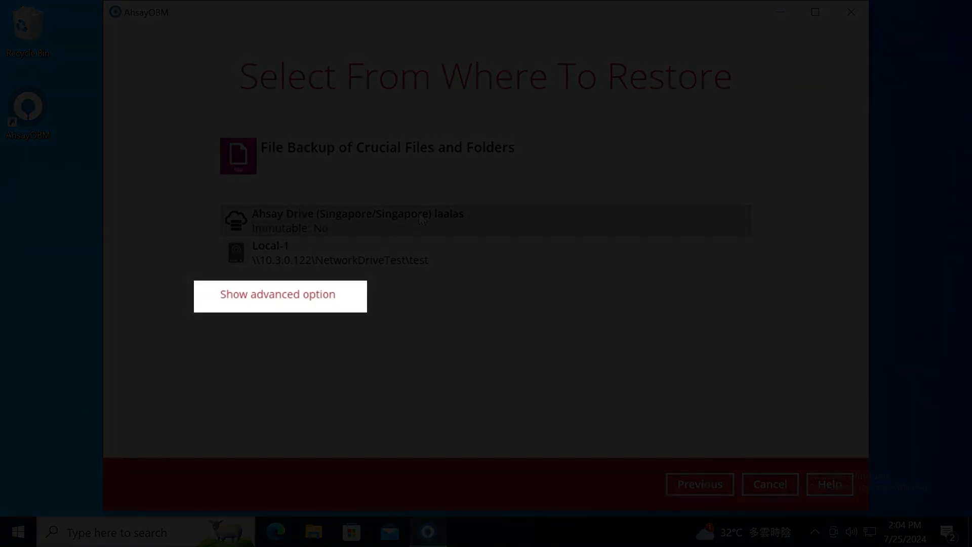
# - Show the advanced option for the restore source and select the Local-1 destination to restore from
pyautogui.click(307, 298)
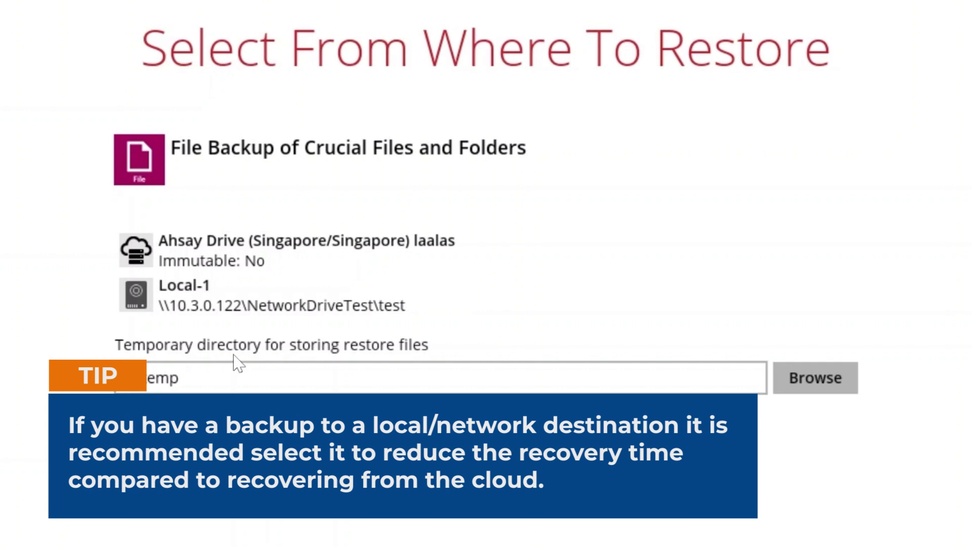
pyautogui.click(220, 310)
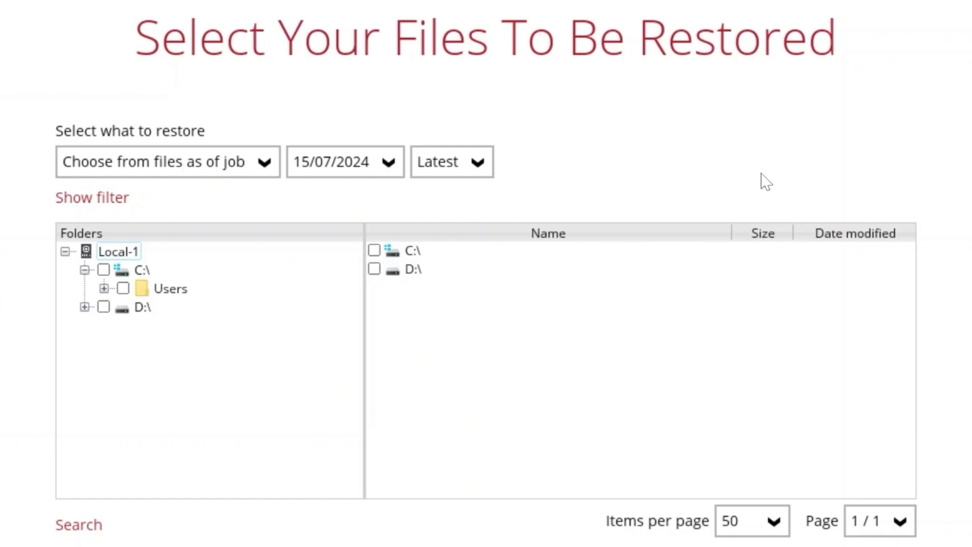
# - Review the choices for what to restore, the backup job date and the job time without changing them
pyautogui.click(237, 167)
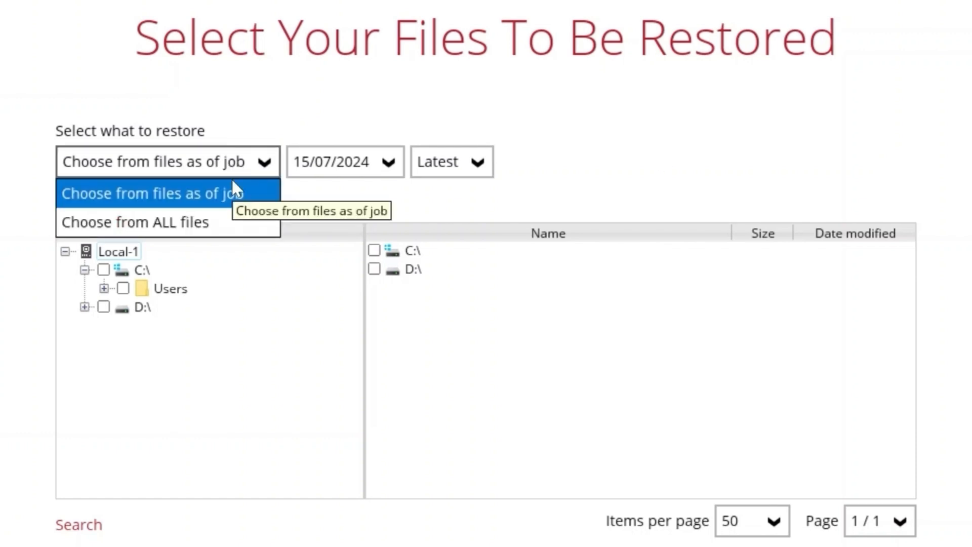
pyautogui.click(629, 171)
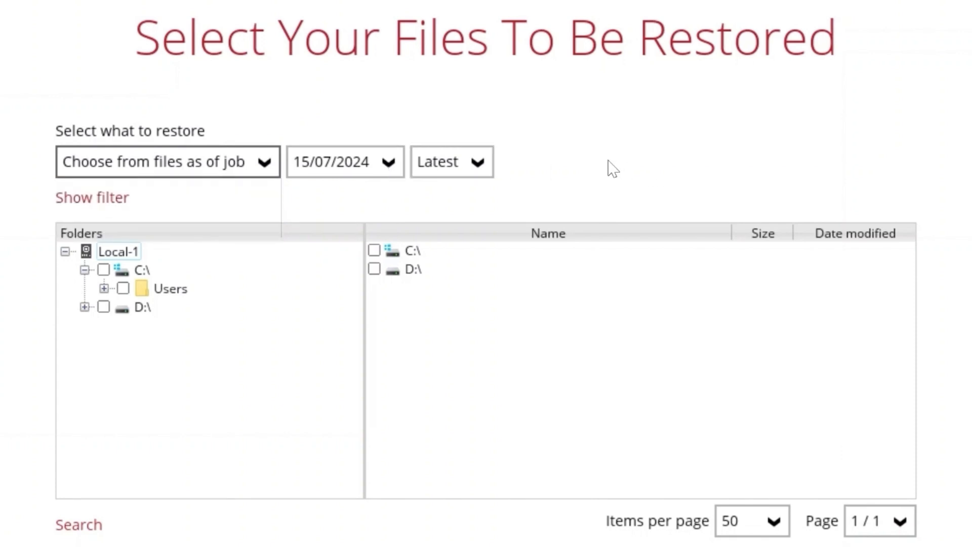
pyautogui.click(379, 170)
pyautogui.click(486, 171)
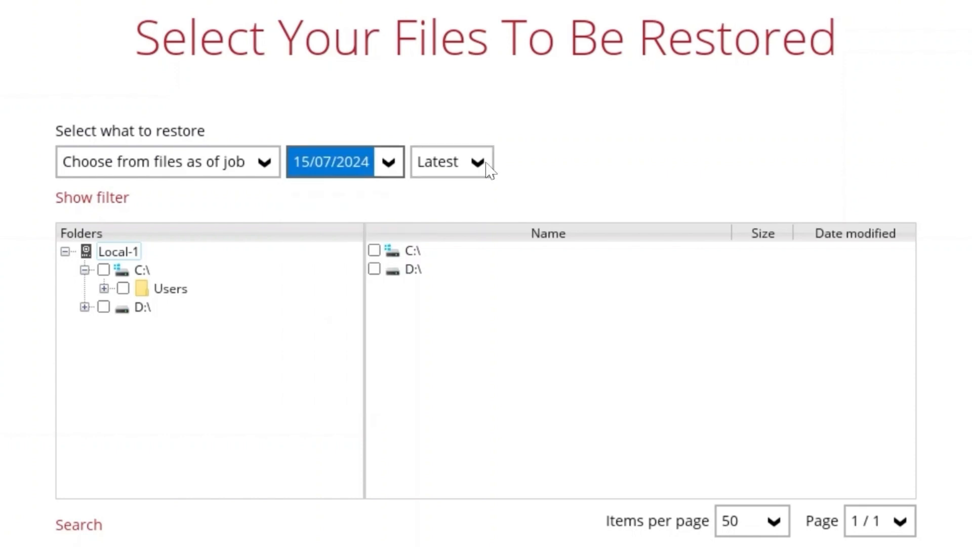
pyautogui.click(478, 165)
pyautogui.click(540, 171)
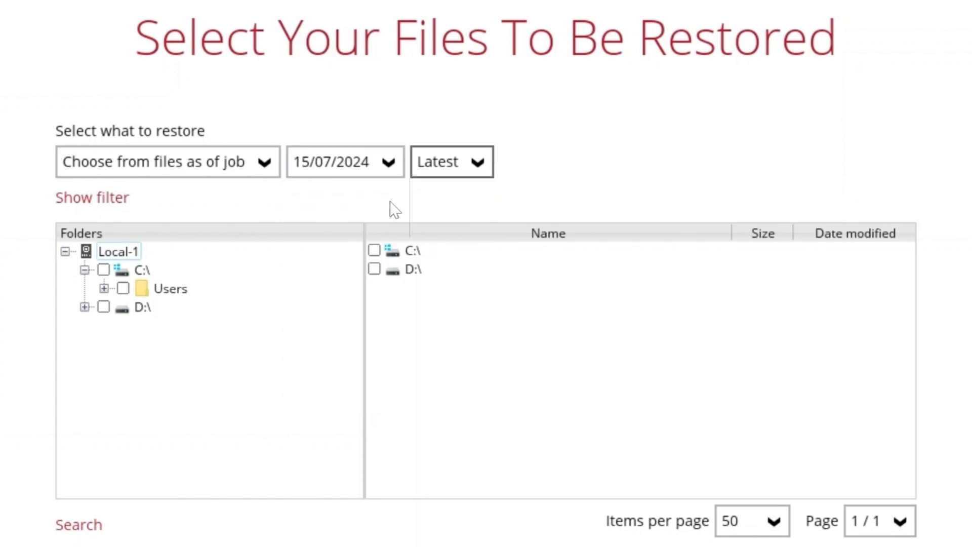
# - Mark the images folder on drive D for restore and continue to the restore location page
pyautogui.click(84, 308)
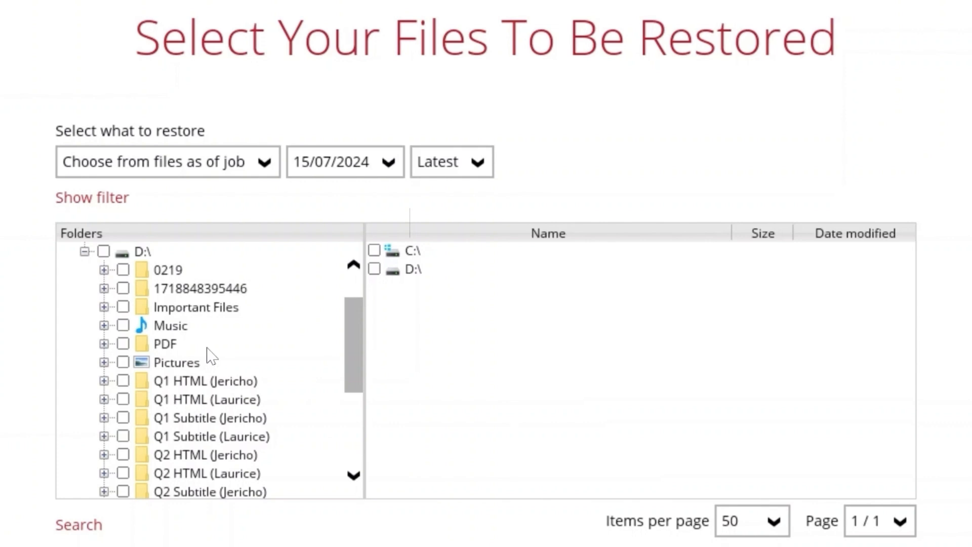
pyautogui.scroll(-3, 209, 357)
pyautogui.click(123, 471)
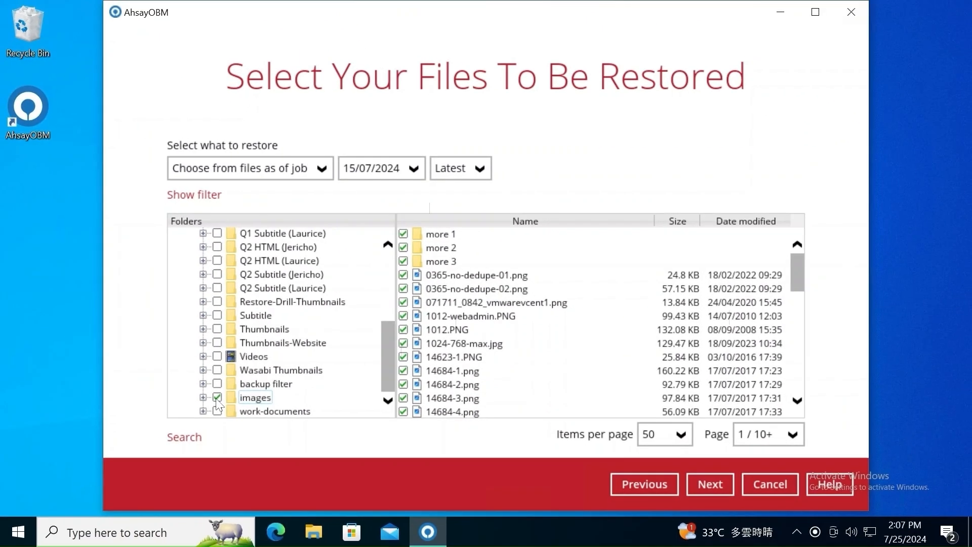
pyautogui.click(719, 487)
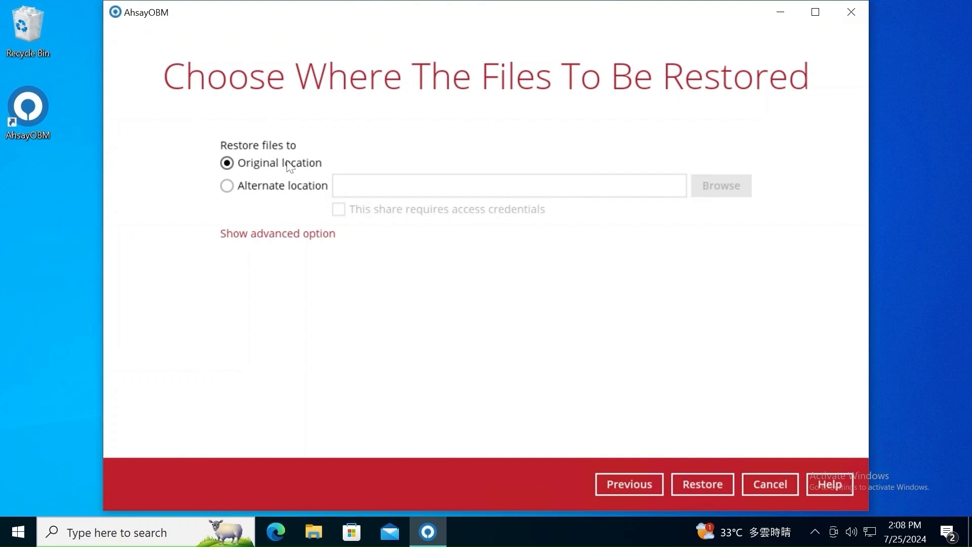
# - Show the advanced restore options and start restoring the files to the original location
pyautogui.click(291, 233)
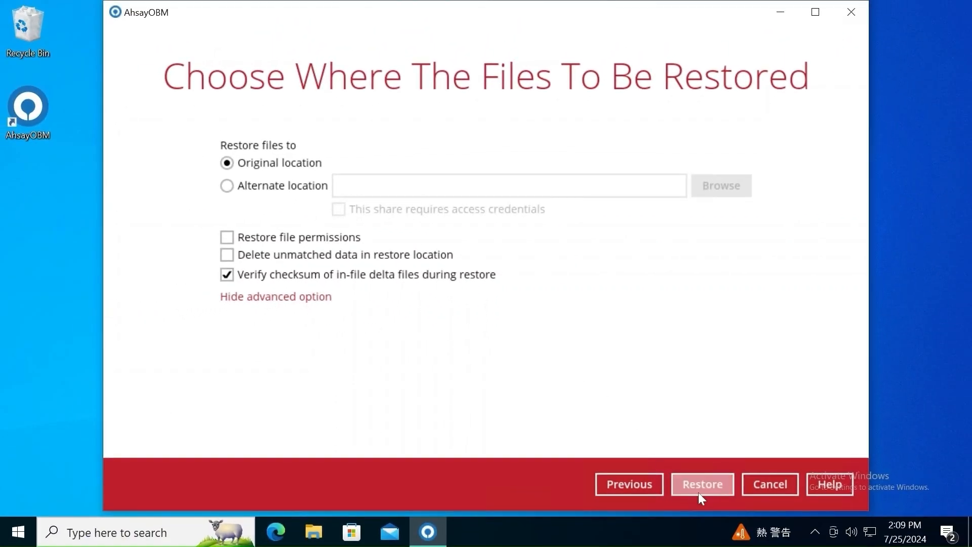
pyautogui.click(700, 491)
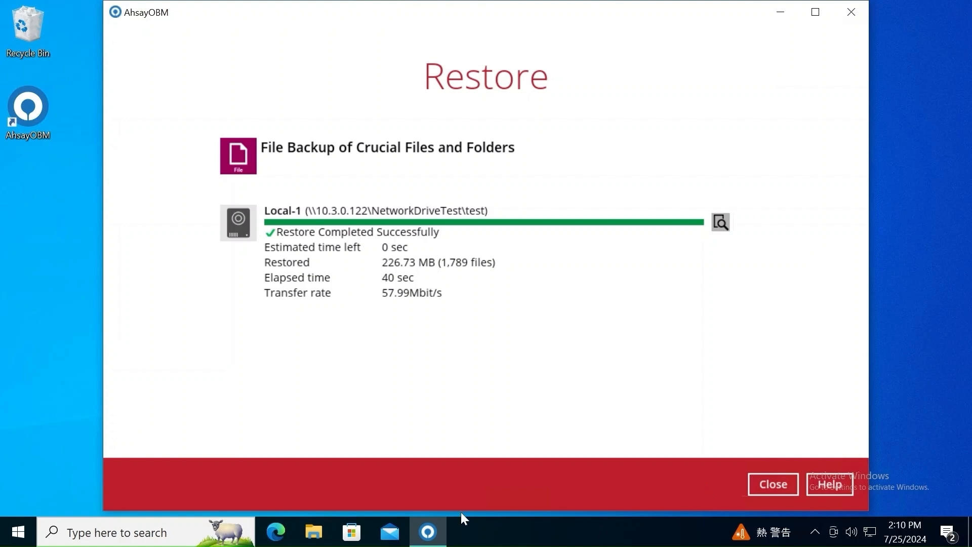
# - Switch to File Explorer and open the images folder on New Volume (D:)
pyautogui.click(315, 532)
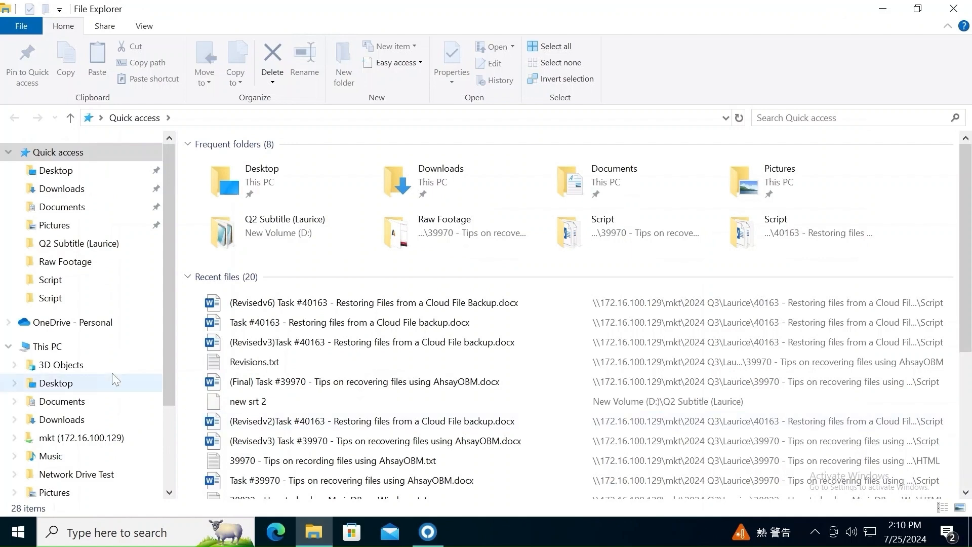
pyautogui.scroll(-2, 112, 378)
pyautogui.click(96, 443)
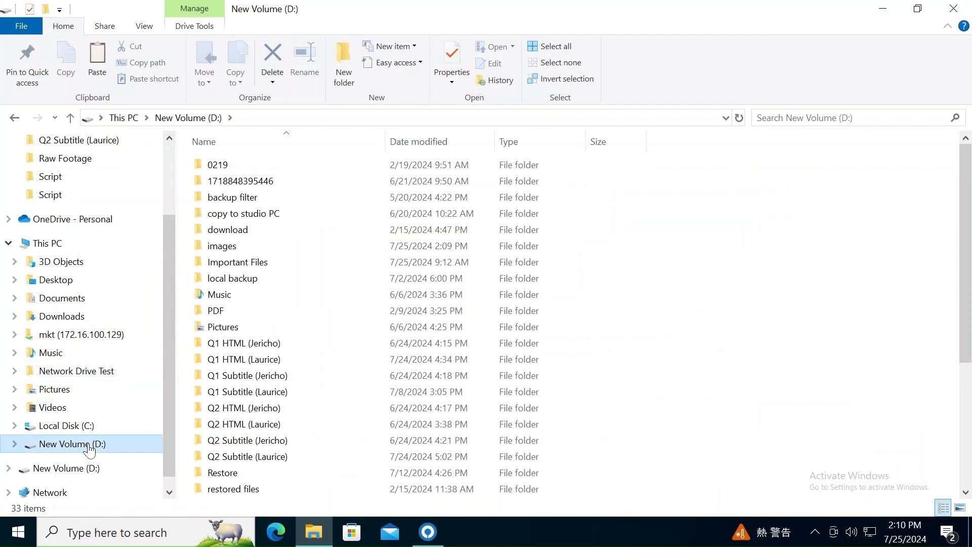
pyautogui.doubleClick(349, 246)
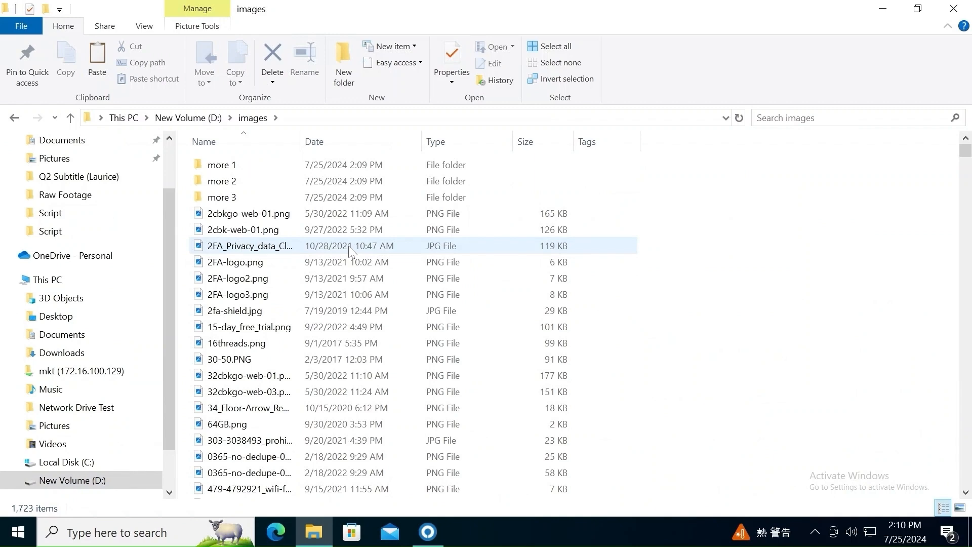
# - Look through the restored files in the images folder and its subfolders more 2, more 1 and more 3
pyautogui.scroll(-12, 804, 264)
pyautogui.scroll(12, 804, 264)
pyautogui.doubleClick(314, 183)
pyautogui.click(15, 117)
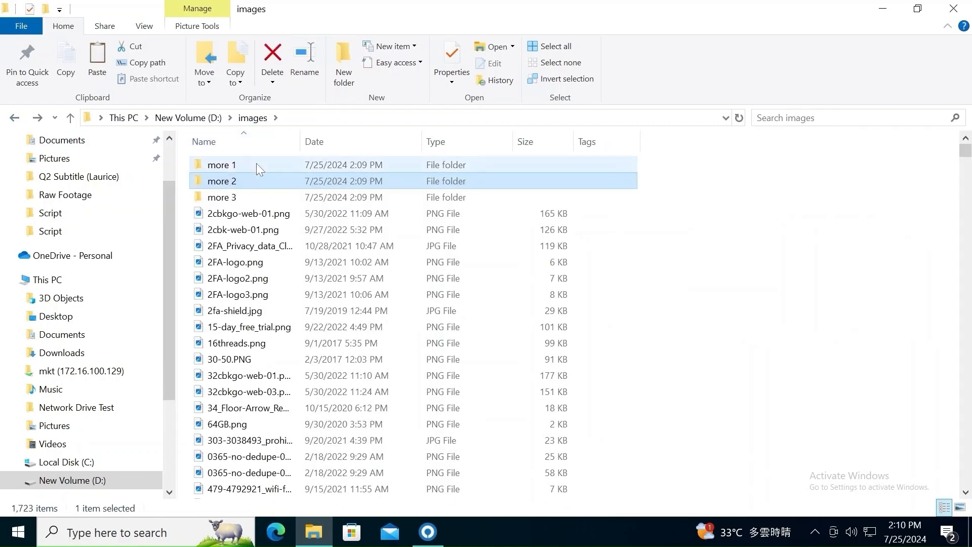
pyautogui.doubleClick(256, 163)
pyautogui.click(253, 117)
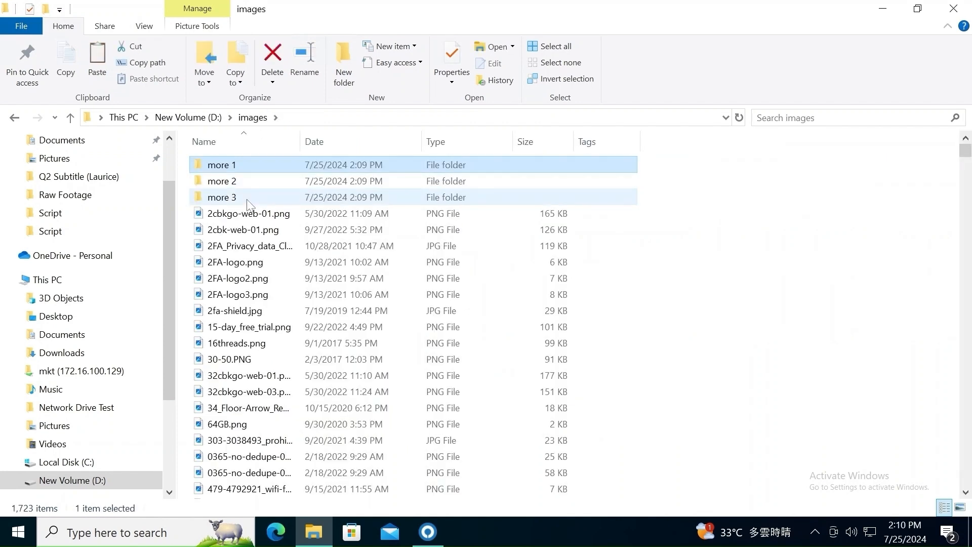
pyautogui.doubleClick(248, 203)
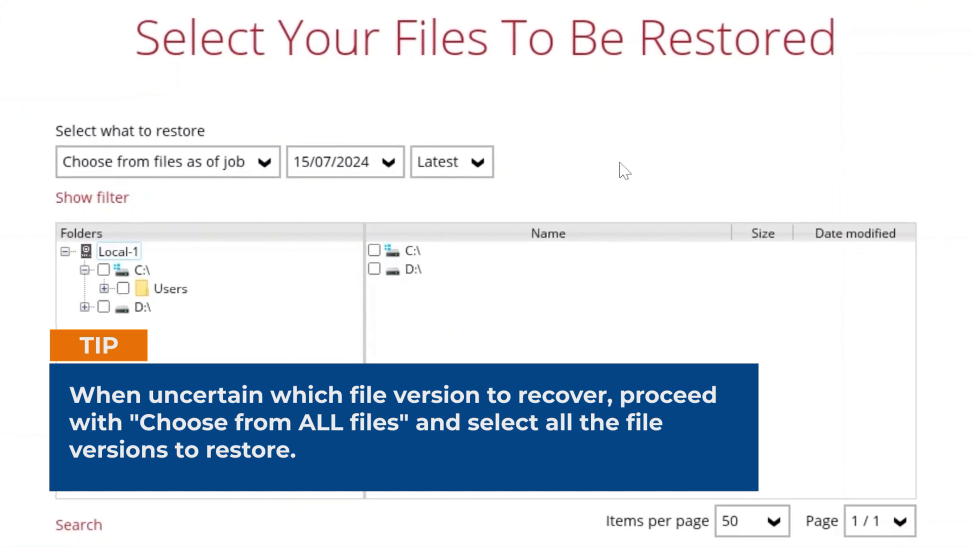
# - Switch the restore selection to Choose from ALL files and list the contents of Important Files on drive D
pyautogui.click(251, 162)
pyautogui.click(231, 228)
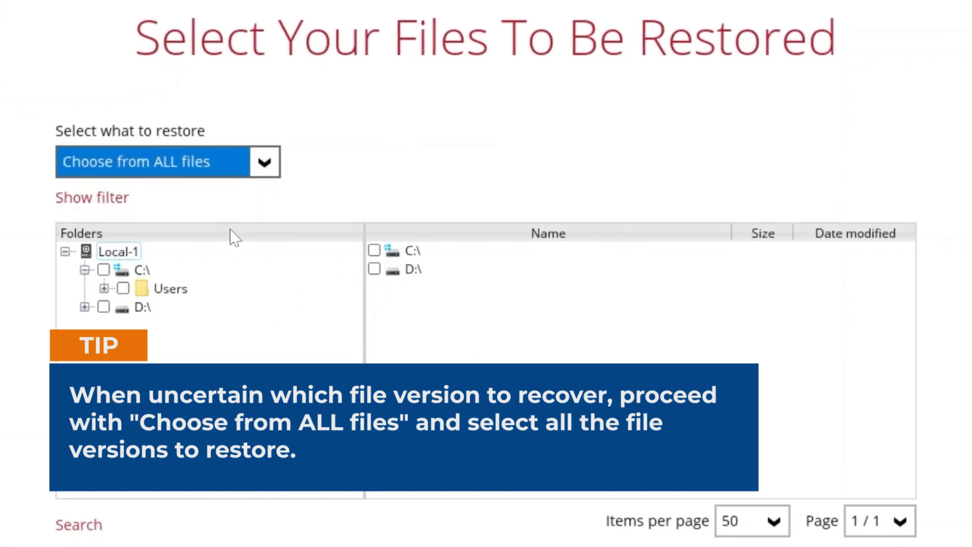
pyautogui.click(84, 307)
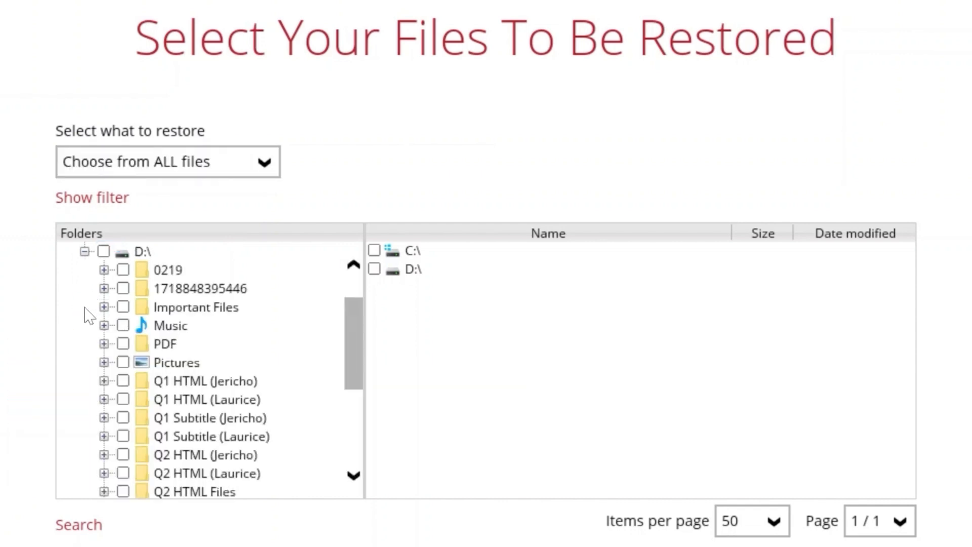
pyautogui.click(193, 309)
pyautogui.scroll(-3, 675, 353)
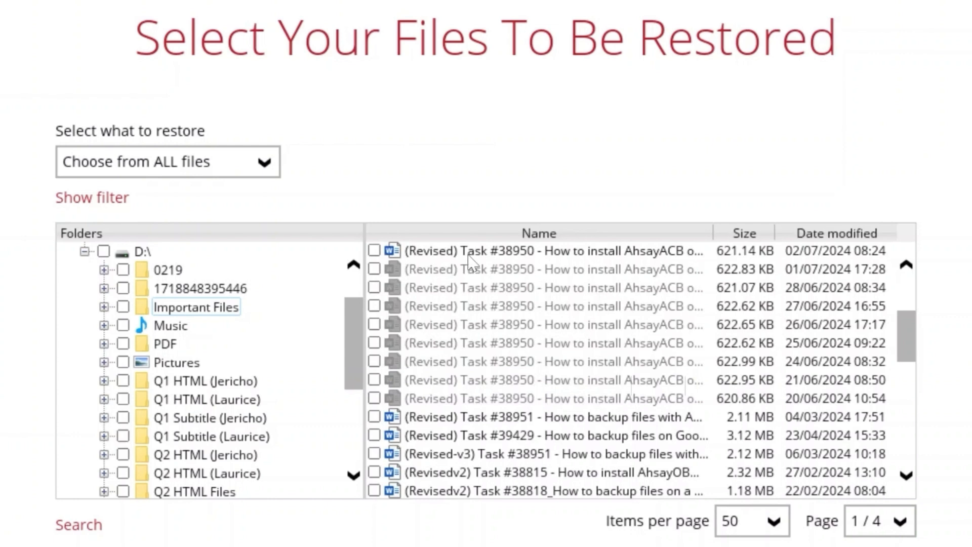
# - Mark all nine versions of the "(Revised) Task #38950" document for restore and continue to the restore location page
pyautogui.click(375, 250)
pyautogui.click(374, 269)
pyautogui.click(374, 287)
pyautogui.click(374, 306)
pyautogui.click(374, 324)
pyautogui.click(374, 343)
pyautogui.click(374, 361)
pyautogui.click(374, 380)
pyautogui.click(374, 398)
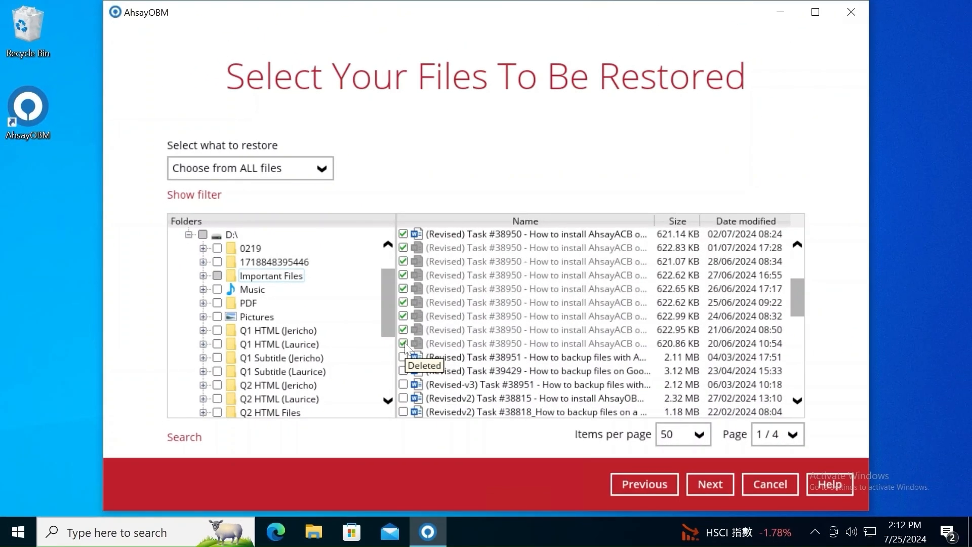
pyautogui.click(727, 486)
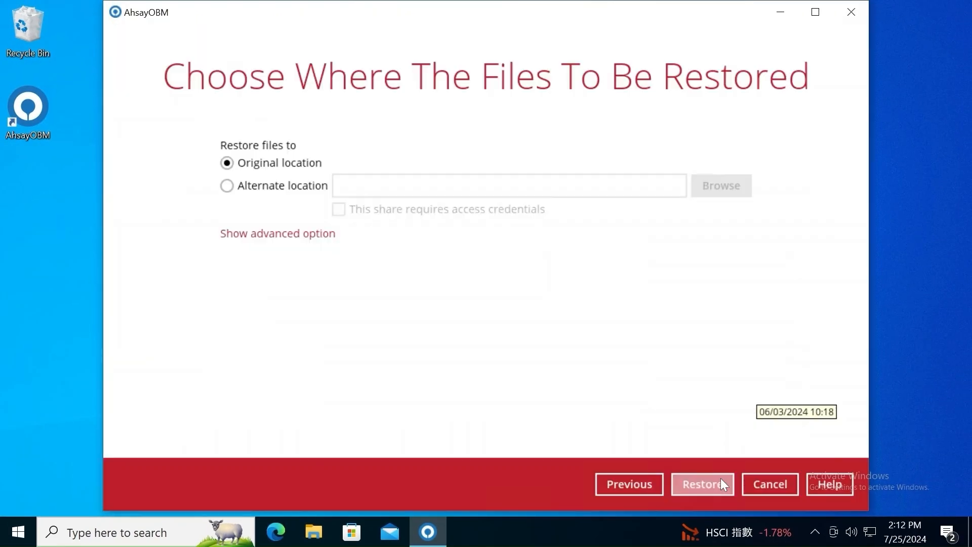
# - Set the alternate restore location to a new desktop folder named Revised 38950 and start the restore
pyautogui.click(228, 186)
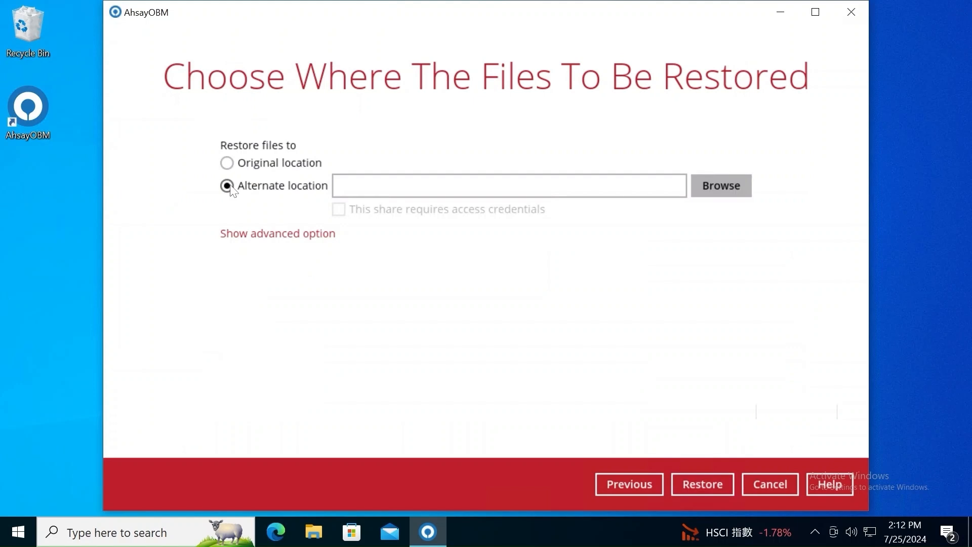
pyautogui.click(719, 186)
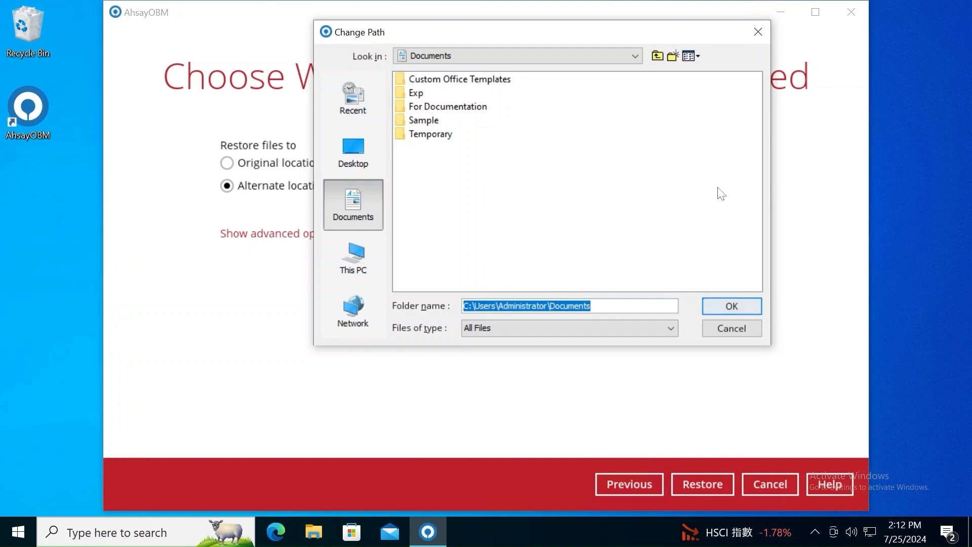
pyautogui.click(349, 157)
pyautogui.rightClick(441, 180)
pyautogui.click(489, 238)
pyautogui.write('Revised 38950')
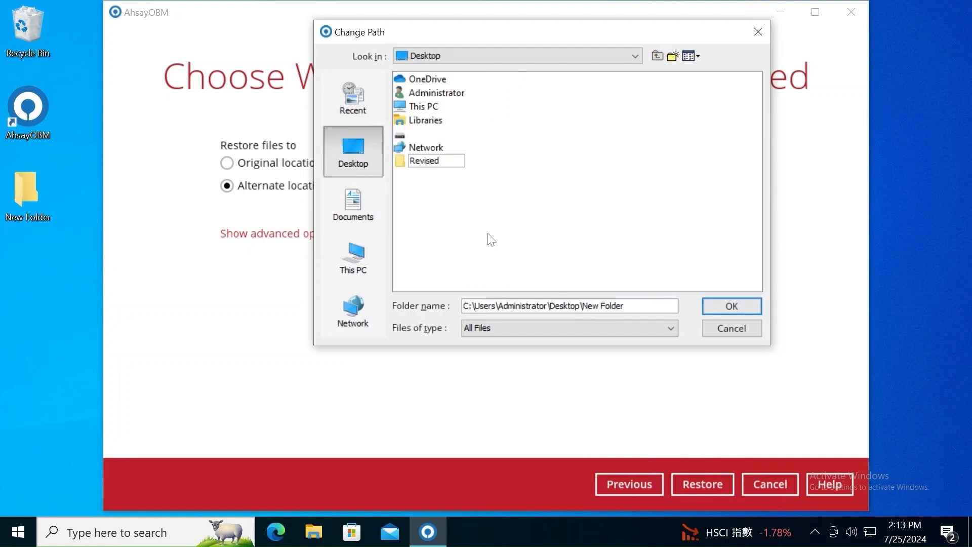
pyautogui.press('Return')
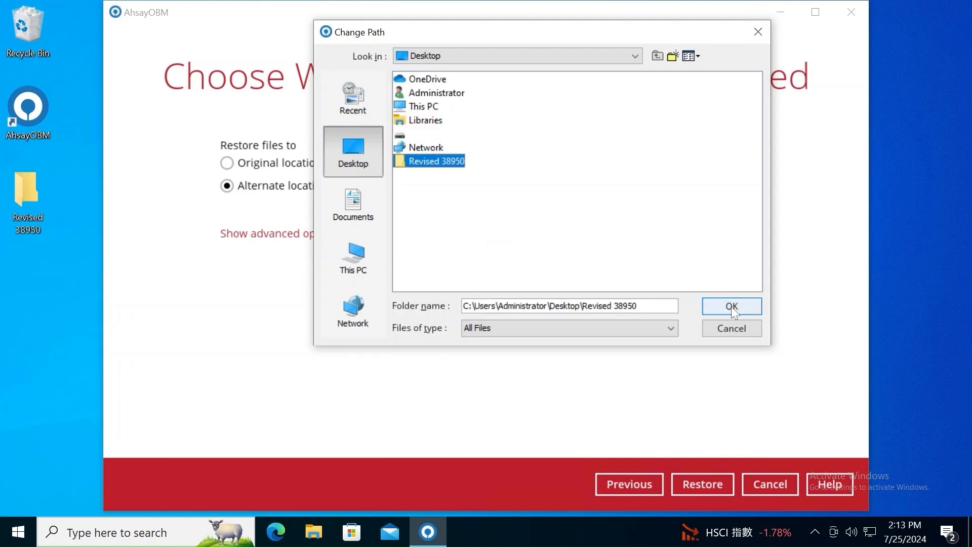
pyautogui.click(732, 307)
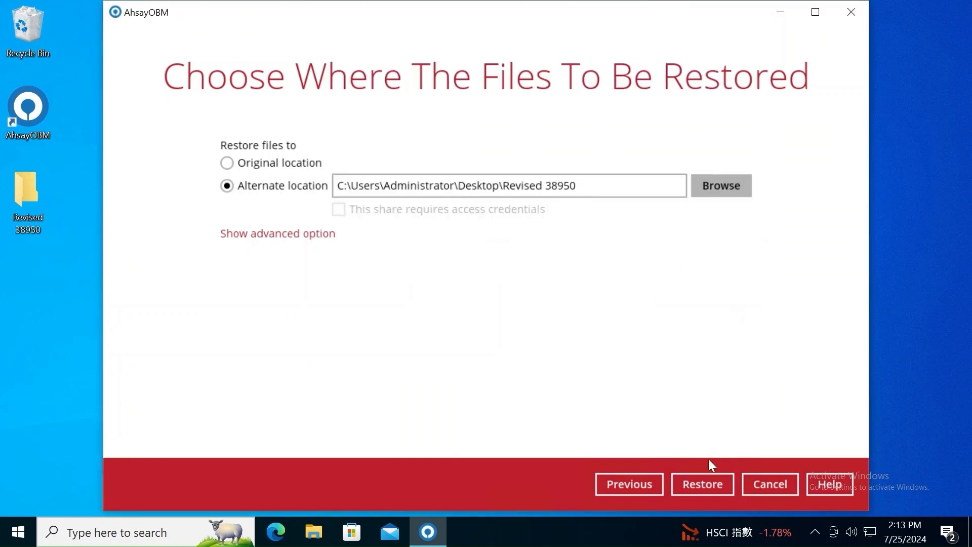
pyautogui.click(709, 482)
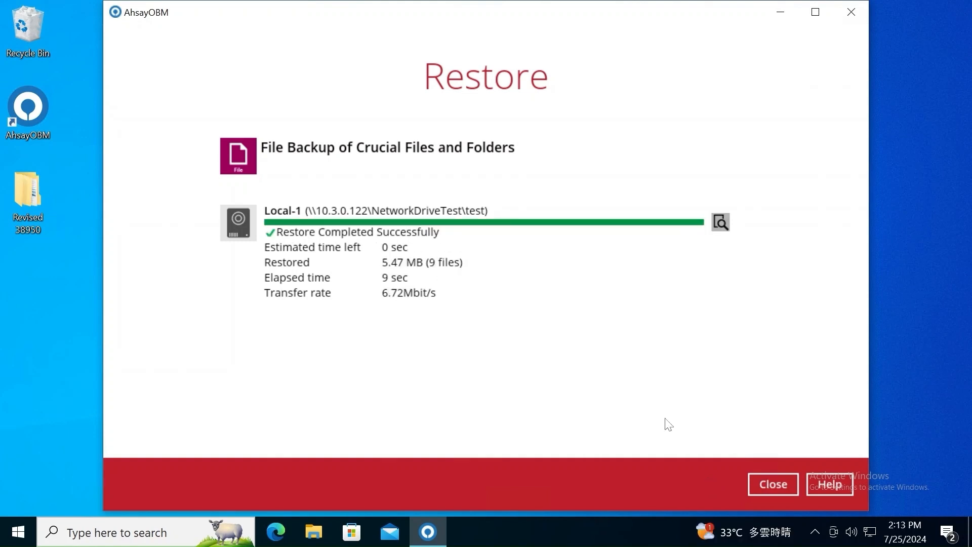
# - Open the Revised 38950 folder on the desktop and its D_ subfolder to check the restored files
pyautogui.doubleClick(40, 195)
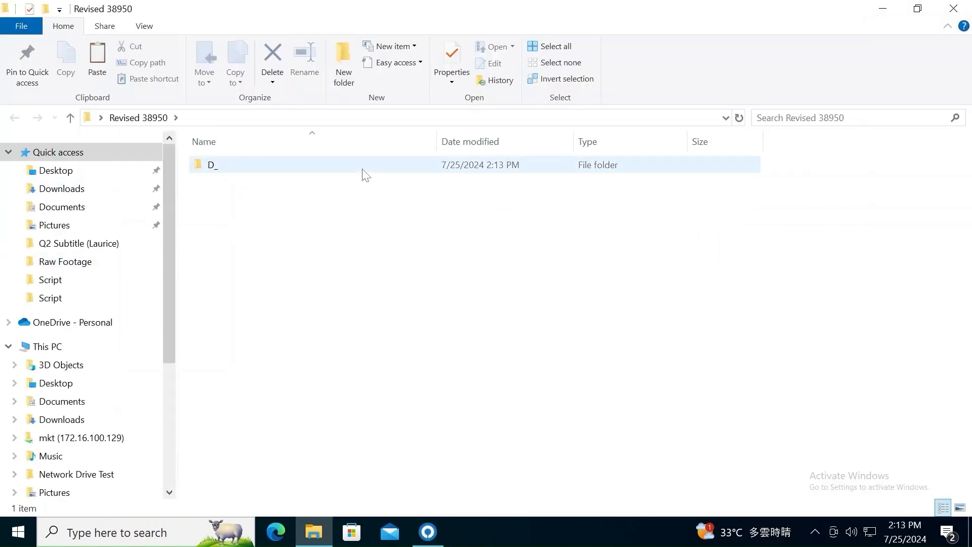
pyautogui.doubleClick(367, 169)
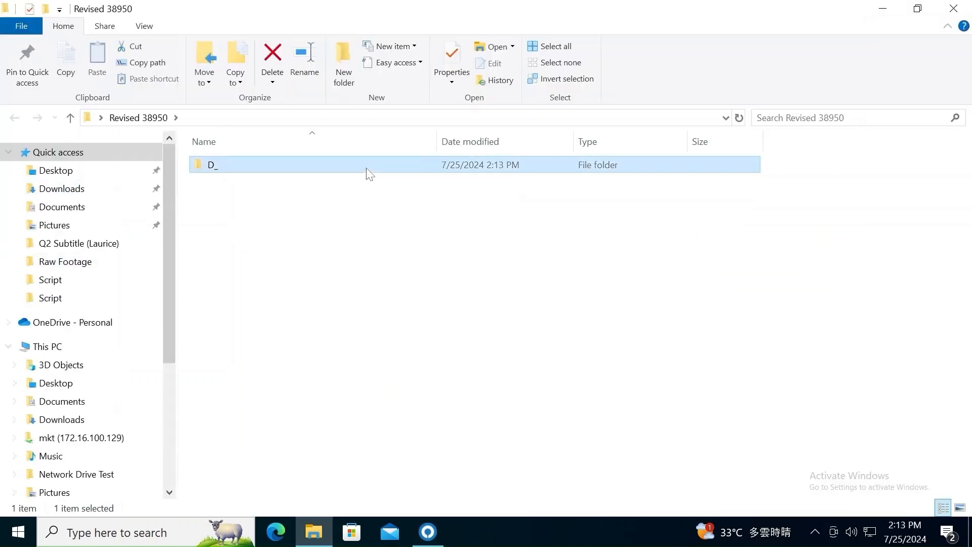
pyautogui.doubleClick(368, 171)
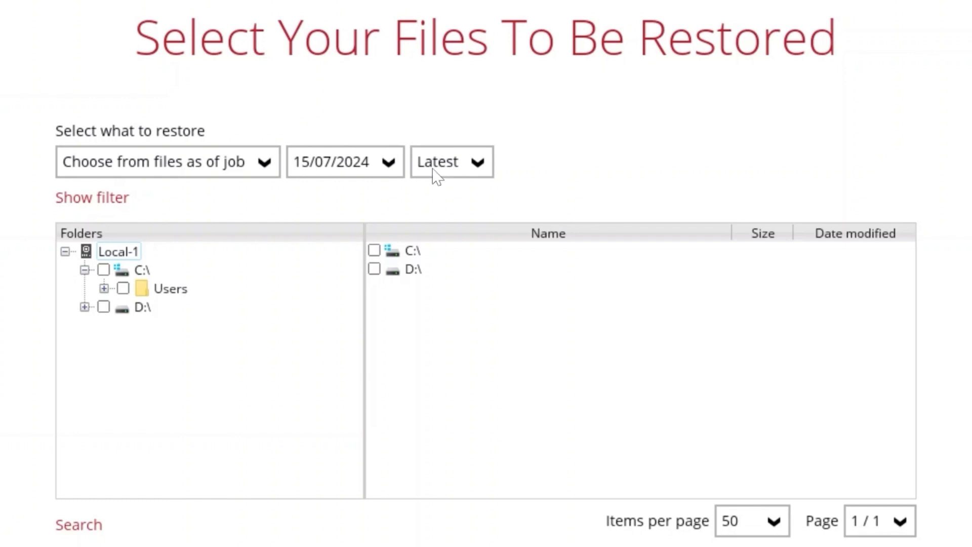
# - Filter the restore file list for names that contain 38829, without matching case
pyautogui.click(115, 201)
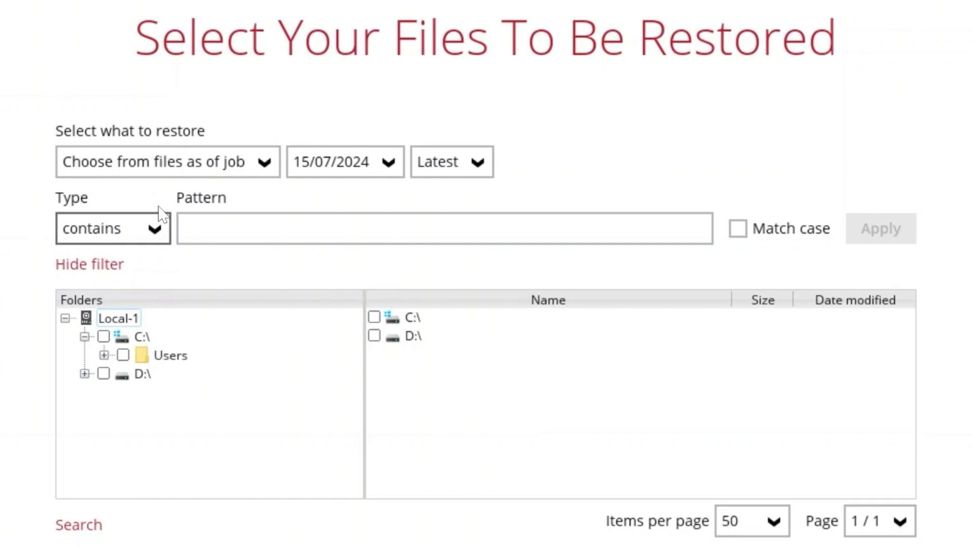
pyautogui.click(159, 230)
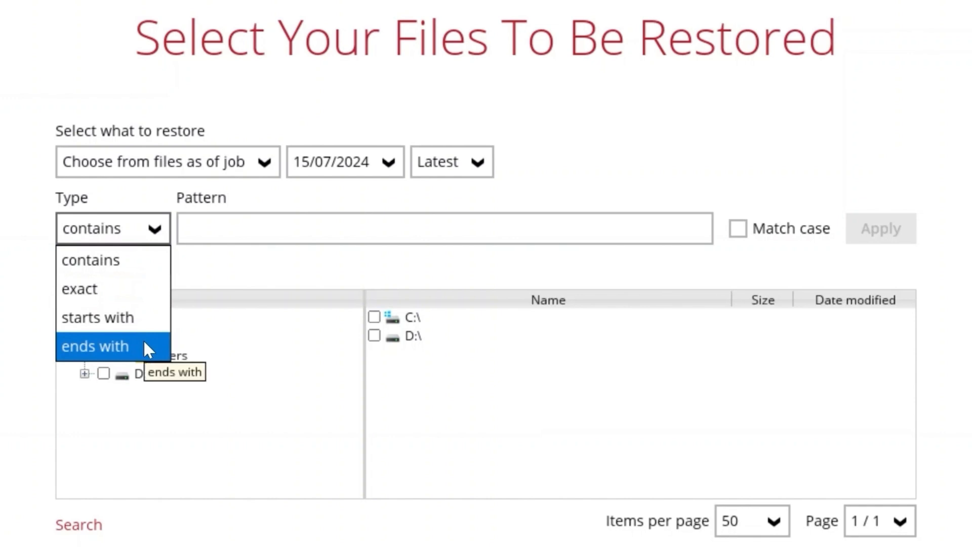
pyautogui.click(314, 229)
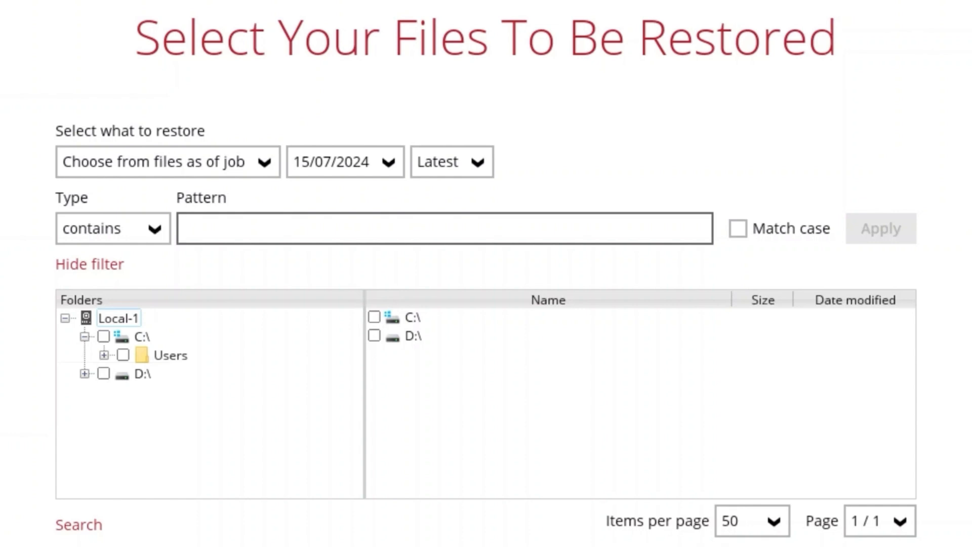
pyautogui.write('38829')
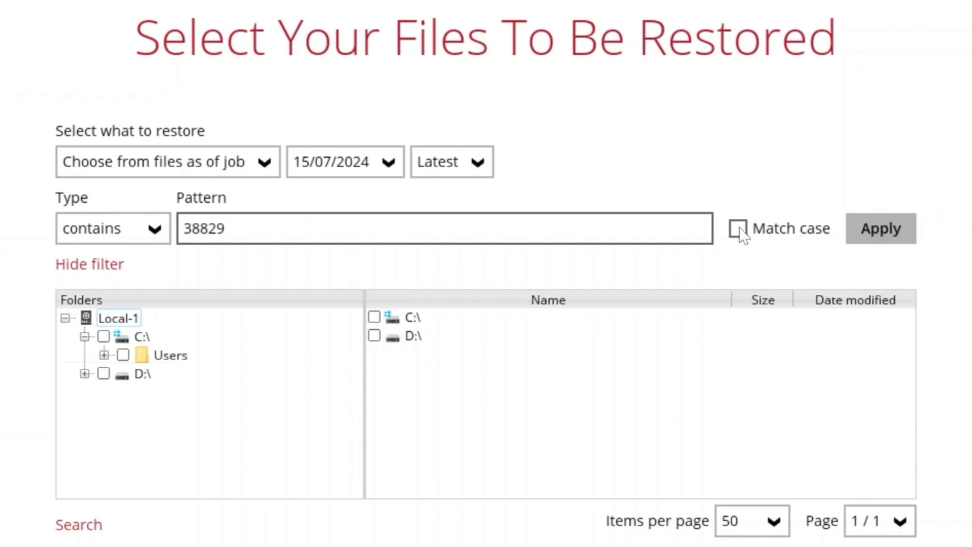
pyautogui.click(742, 230)
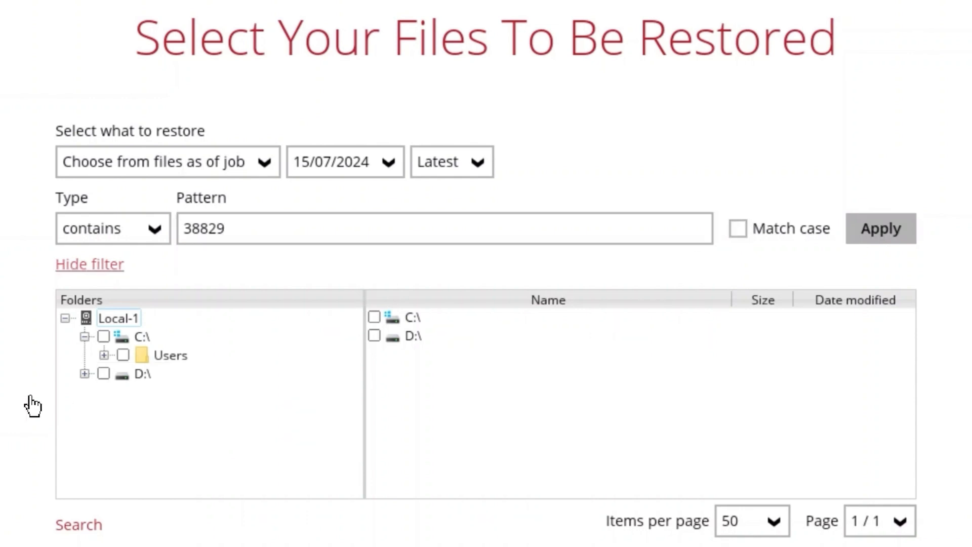
# - Mark "38829 - How to backup files on OneDrive.txt" in the second Q1 HTML folder on drive D and continue to the restore location page
pyautogui.click(84, 374)
pyautogui.click(218, 465)
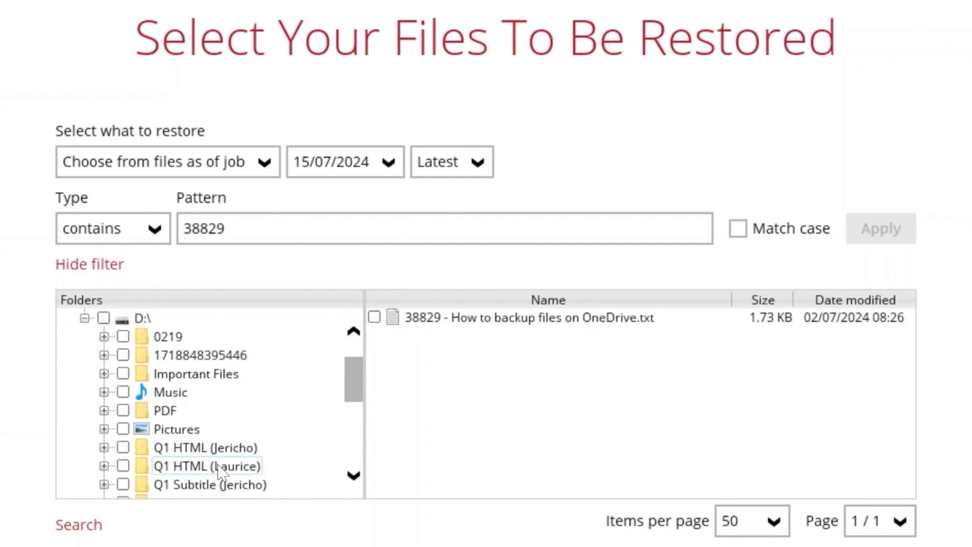
pyautogui.click(375, 318)
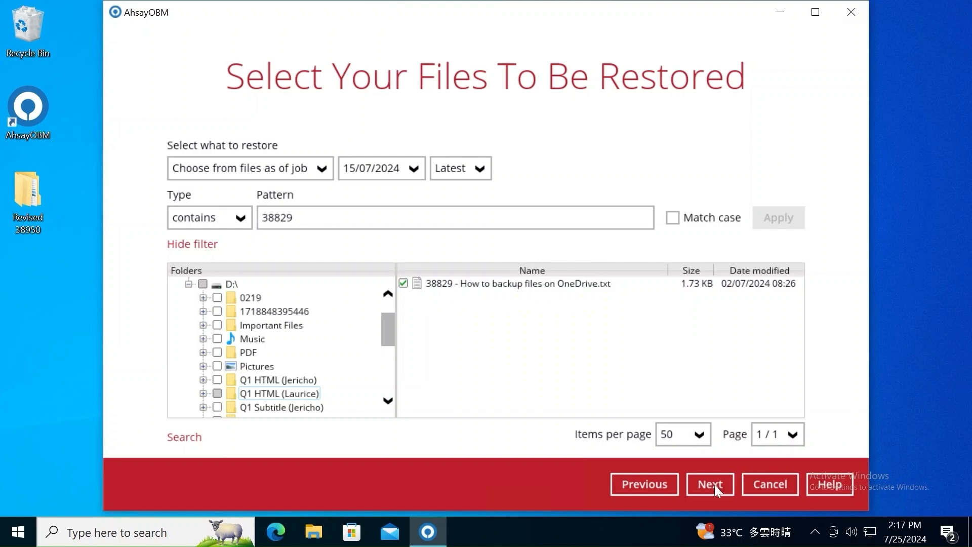
pyautogui.click(713, 484)
# - Set the alternate restore location to the For Documentation folder in Documents and start the restore
pyautogui.click(229, 187)
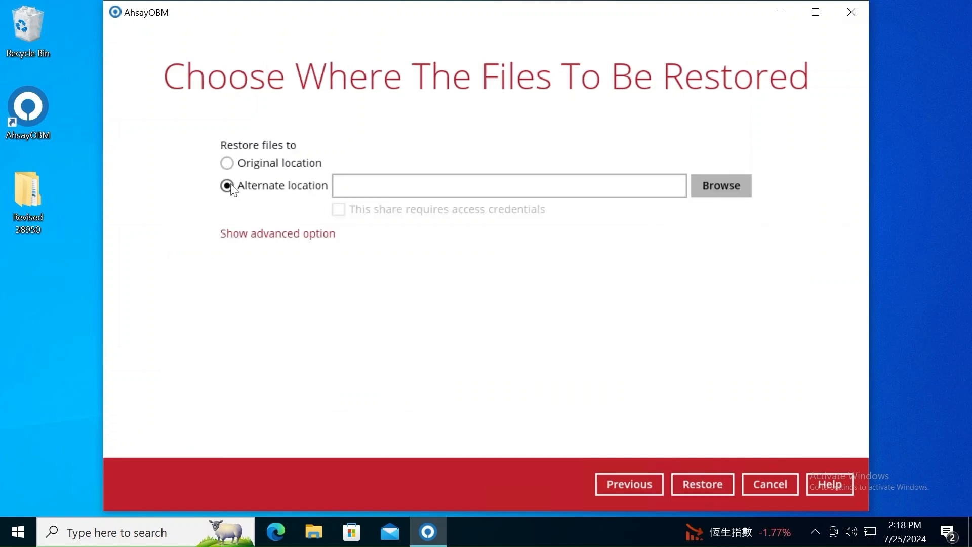
pyautogui.click(716, 183)
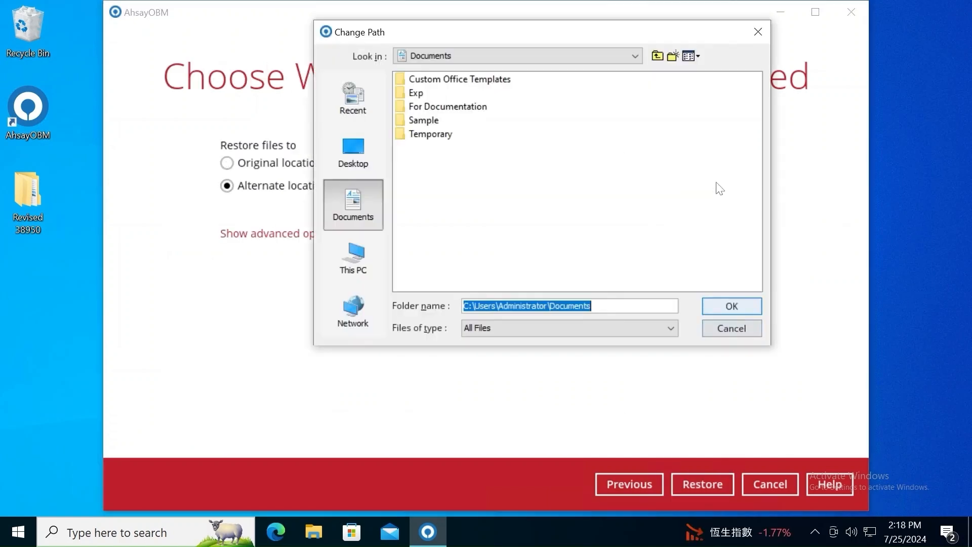
pyautogui.doubleClick(476, 107)
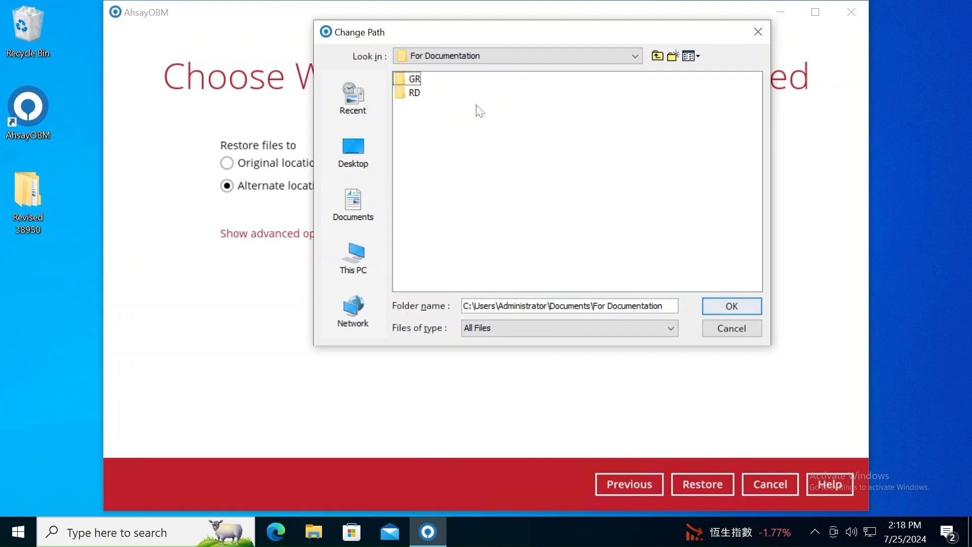
pyautogui.click(712, 306)
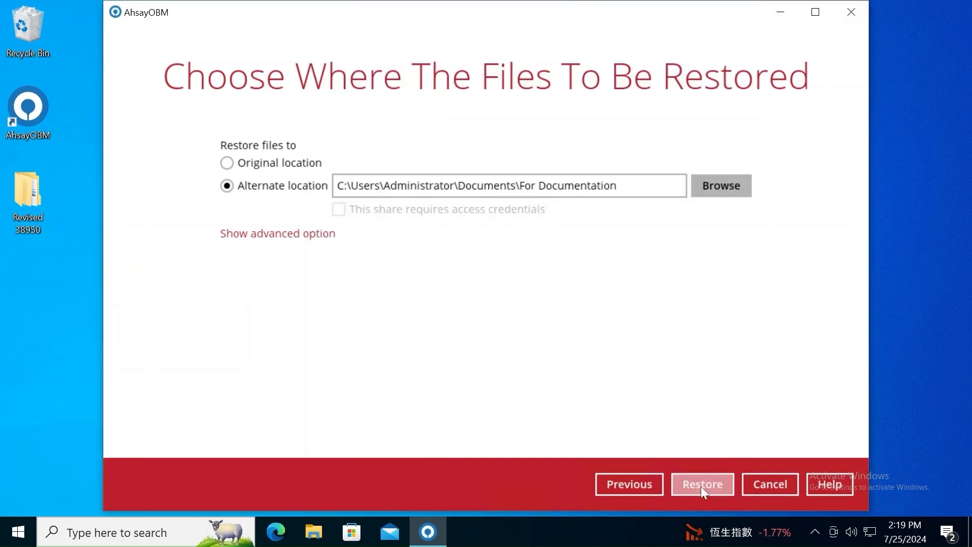
pyautogui.click(701, 487)
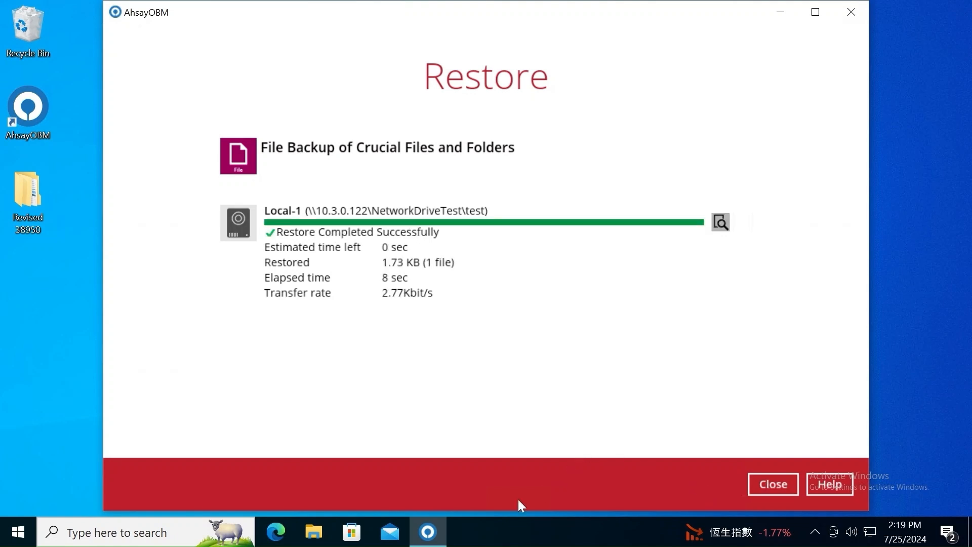
# - Switch to File Explorer and open the restored Q1 HTML folder under Documents, For Documentation, D_ to check the file
pyautogui.click(314, 532)
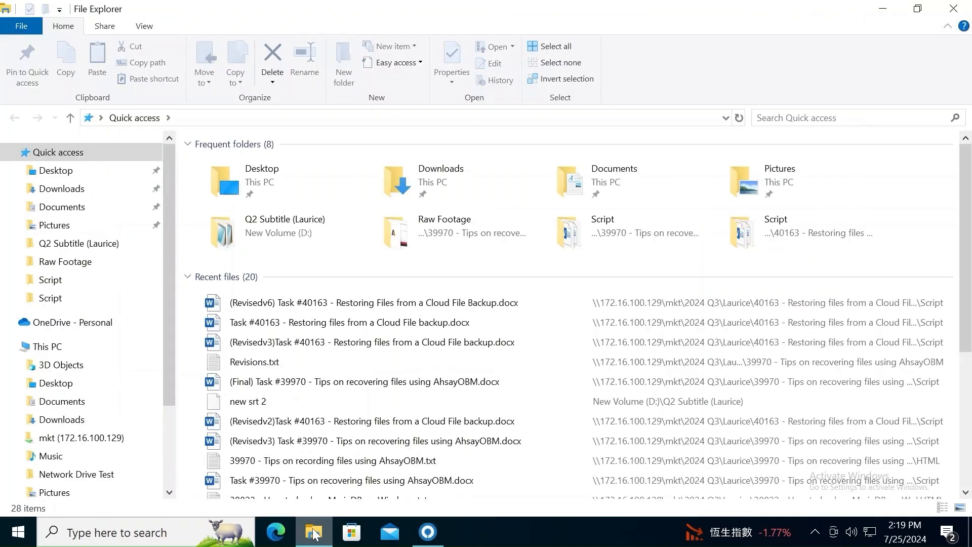
pyautogui.click(87, 206)
pyautogui.doubleClick(374, 193)
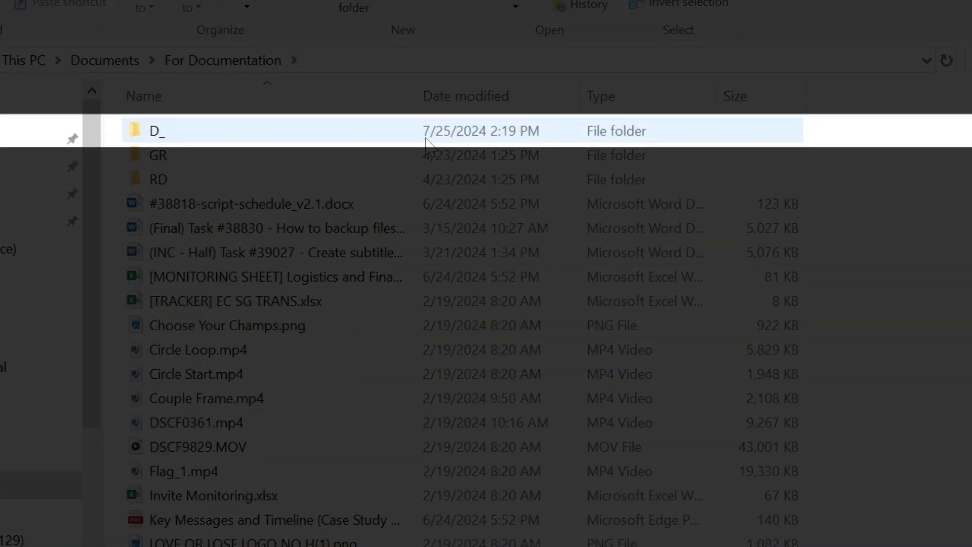
pyautogui.doubleClick(419, 136)
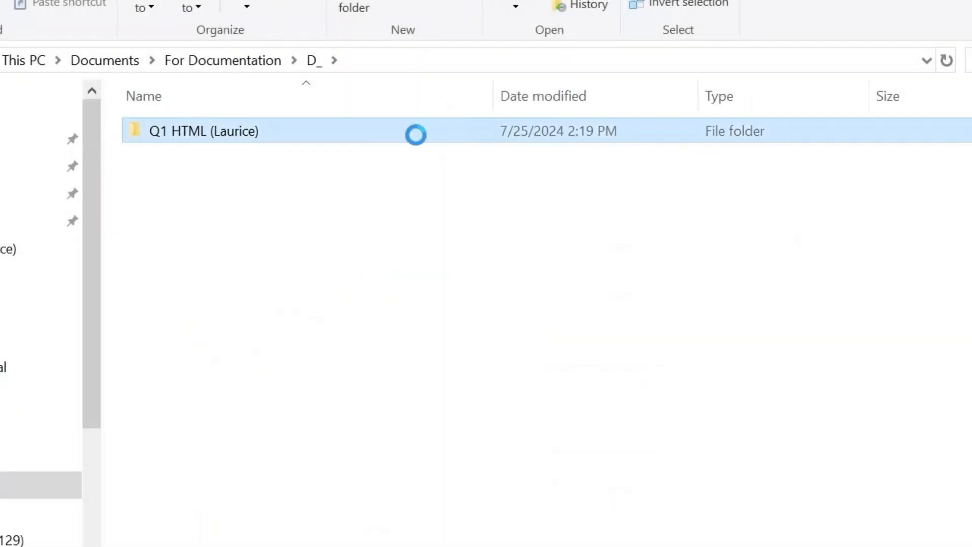
pyautogui.doubleClick(415, 135)
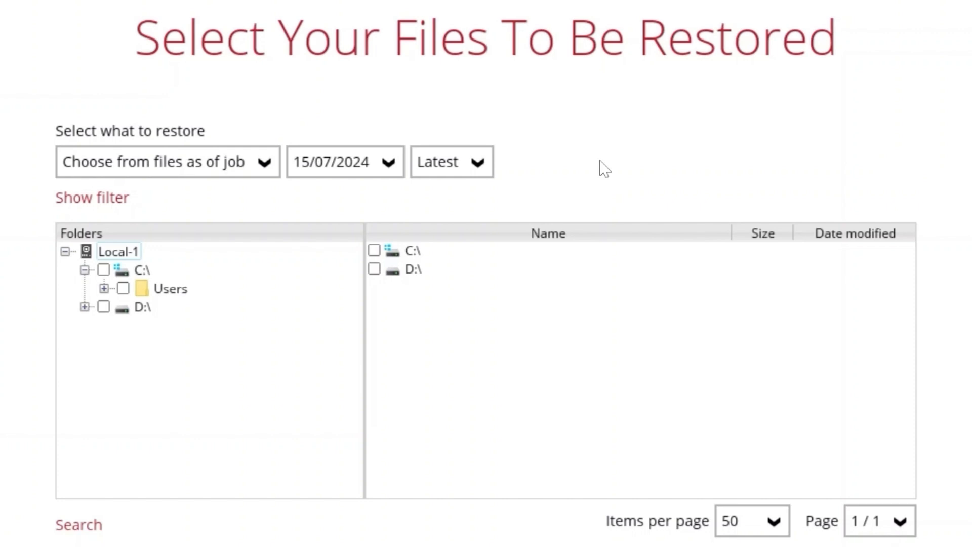
# - Open the backup file search, keep the whole Backup Server as the search path, and limit the kind to Files only
pyautogui.click(77, 527)
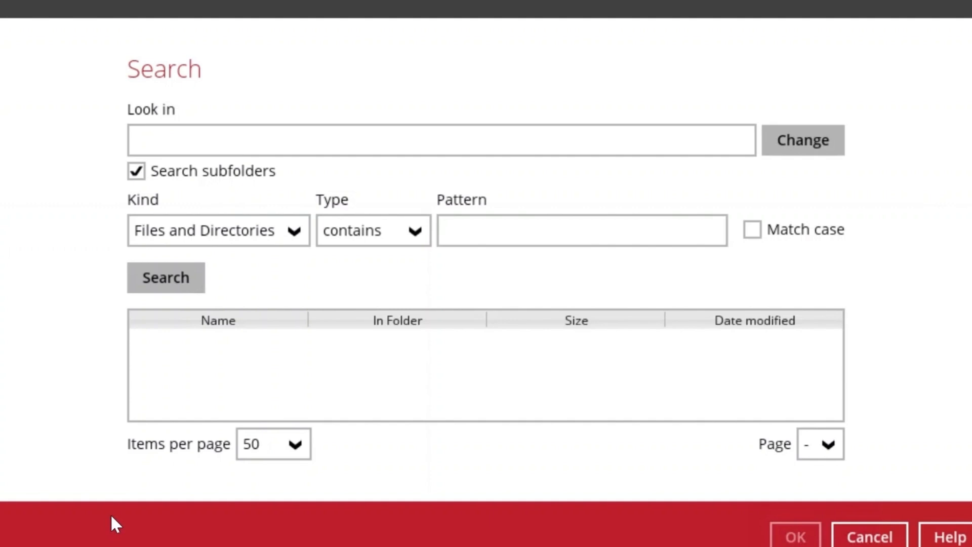
pyautogui.click(813, 145)
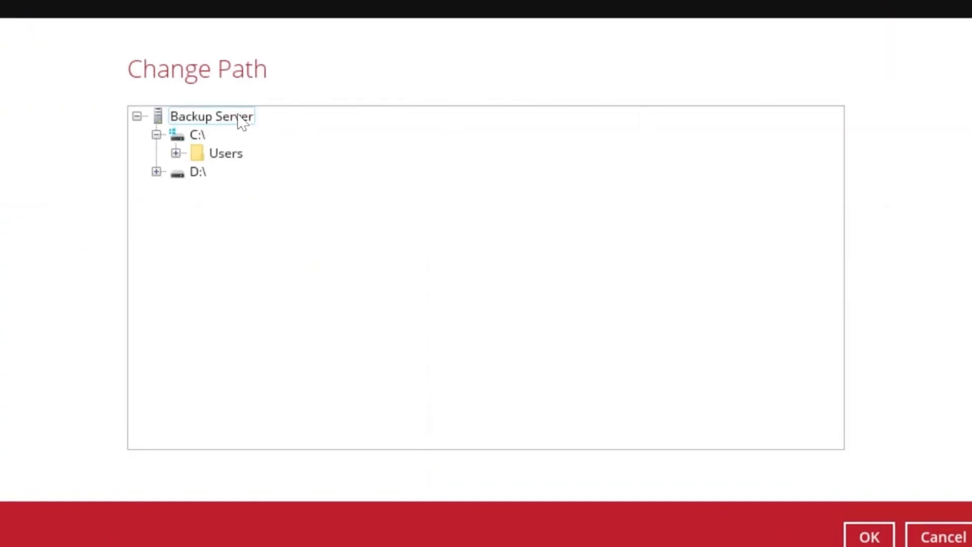
pyautogui.click(869, 538)
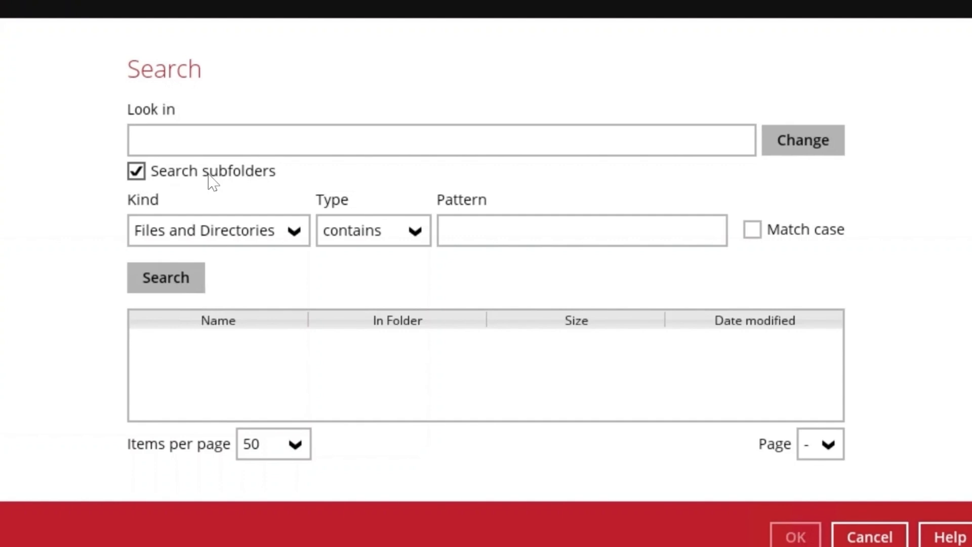
pyautogui.click(223, 231)
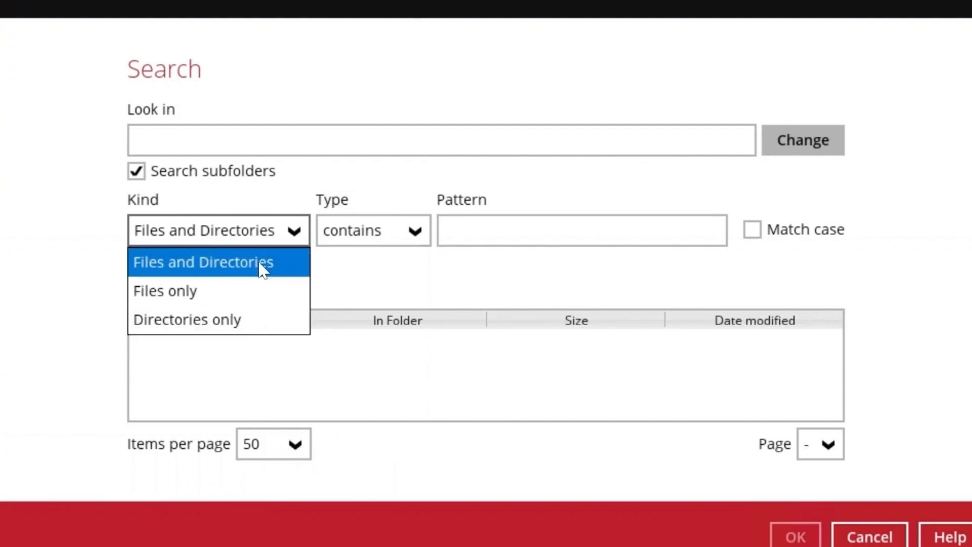
pyautogui.click(262, 304)
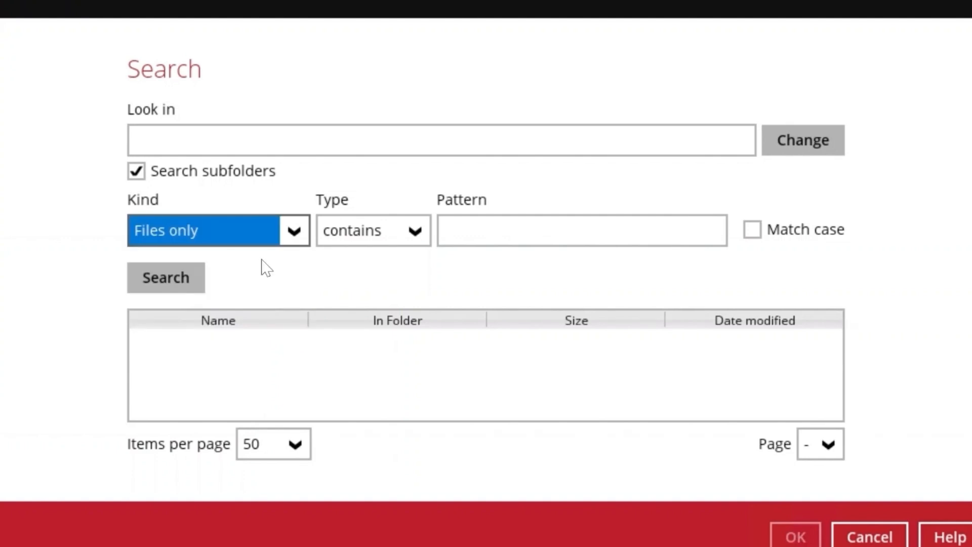
# - Search the backup for files whose names contain 38828 and look through the matches
pyautogui.click(363, 229)
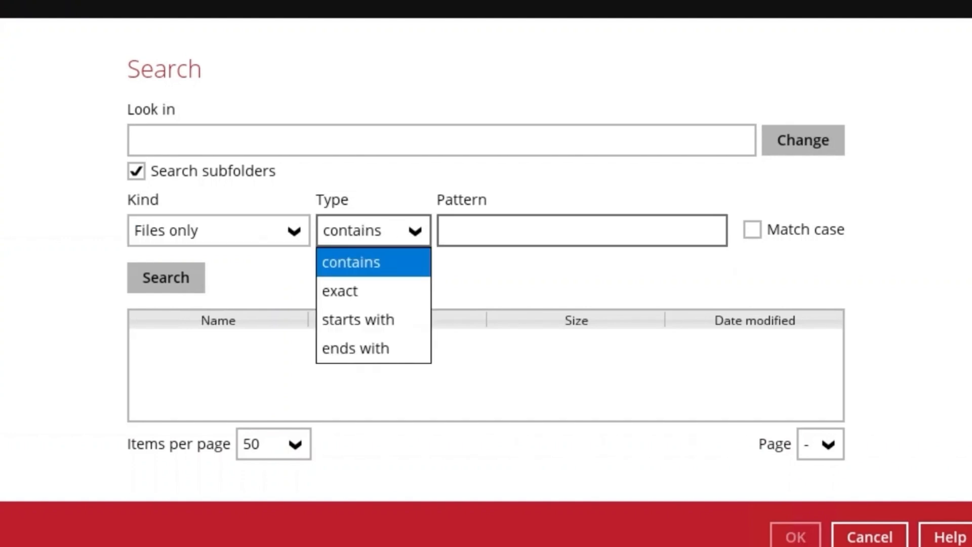
pyautogui.click(582, 231)
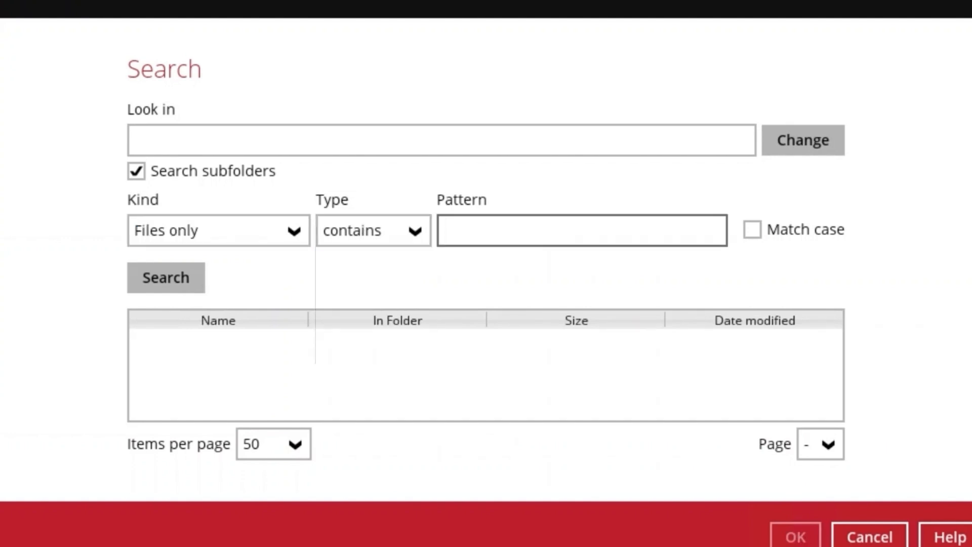
pyautogui.write('3')
pyautogui.write('828')
pyautogui.click(175, 283)
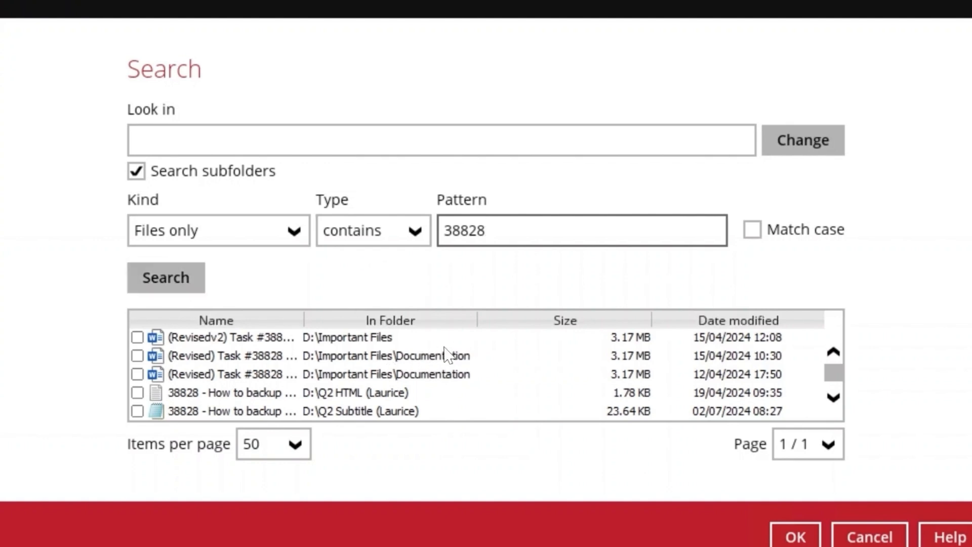
pyautogui.scroll(-1, 446, 354)
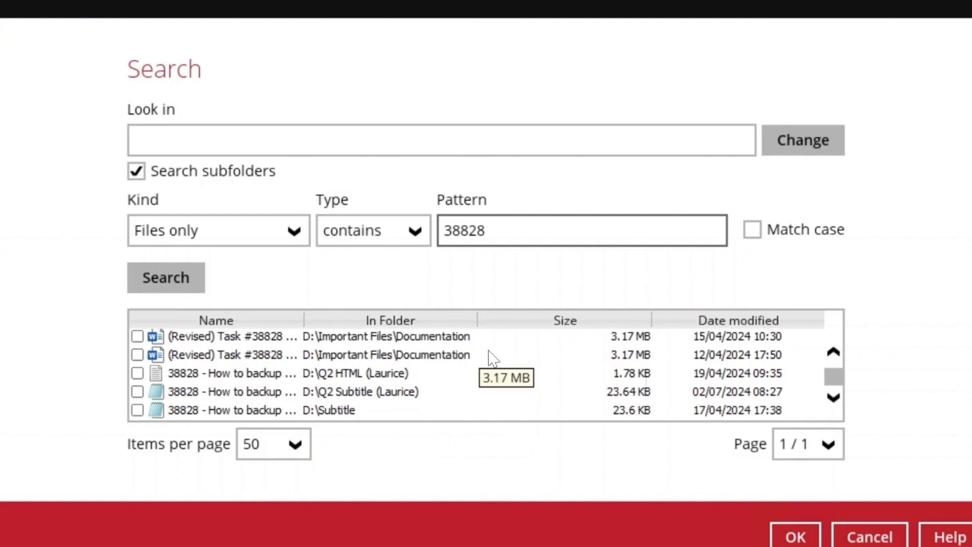
pyautogui.scroll(1, 492, 350)
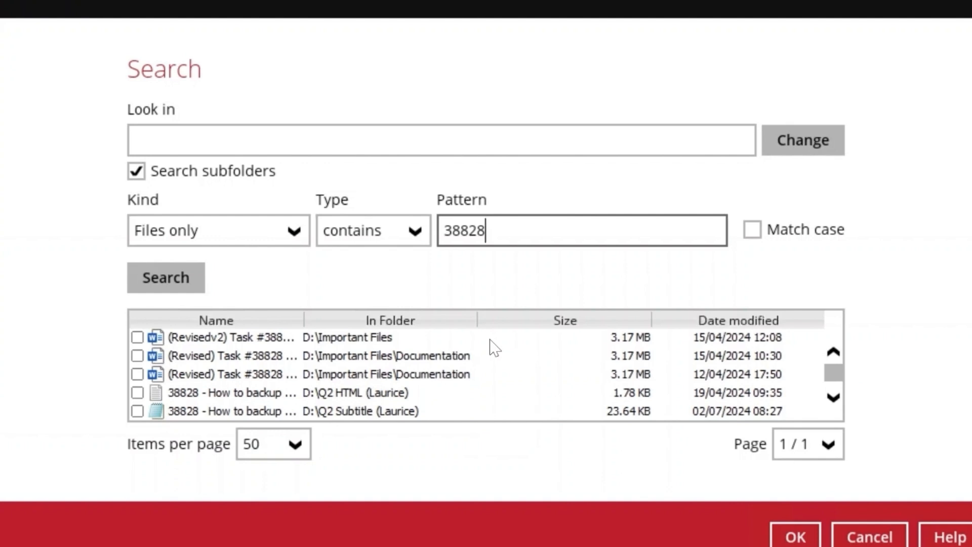
# - Search the backup for files whose names end with xls and look through the matches
pyautogui.click(405, 238)
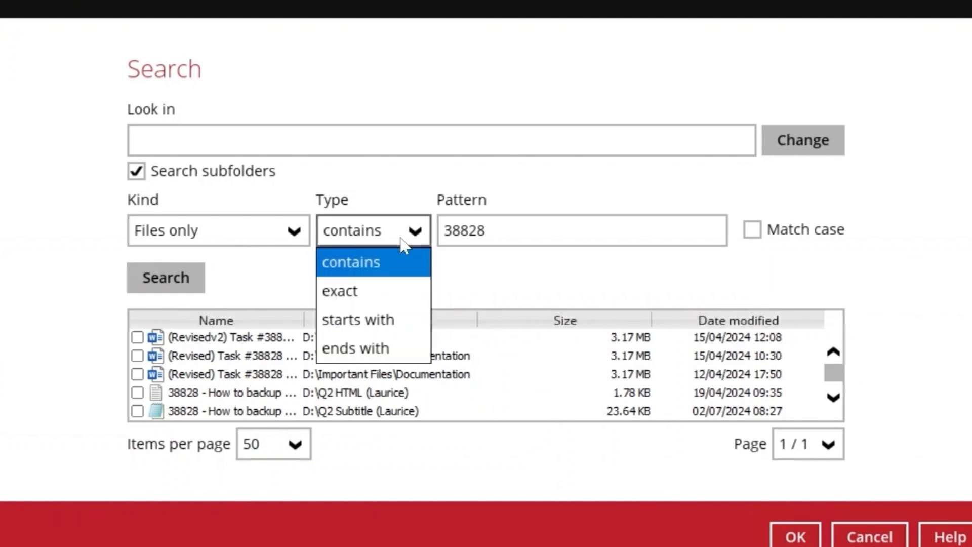
pyautogui.click(399, 352)
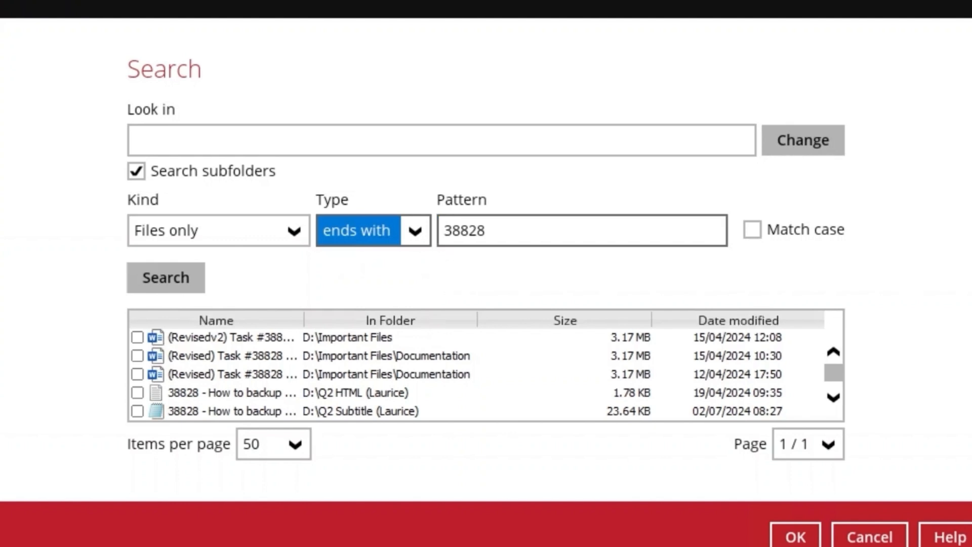
pyautogui.press('Tab')
pyautogui.write('xls')
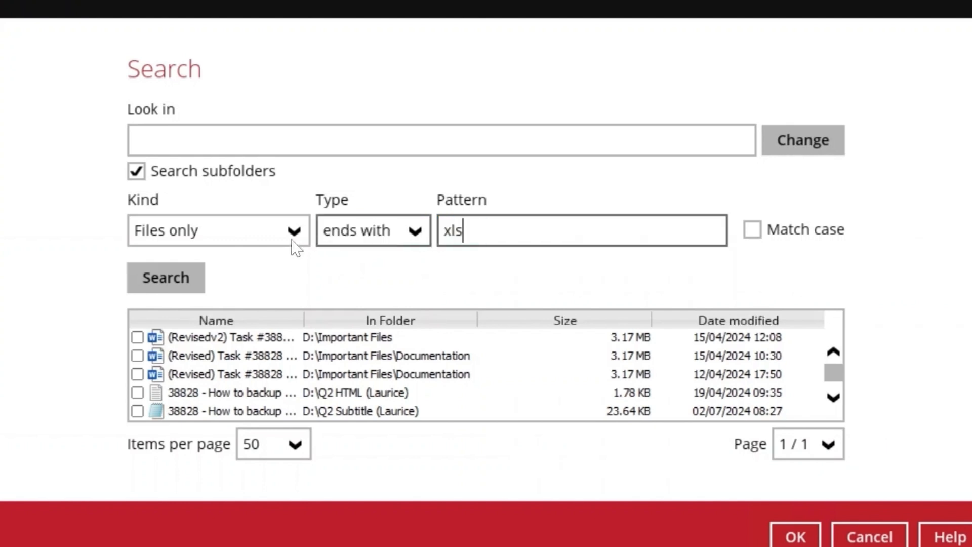
pyautogui.click(166, 276)
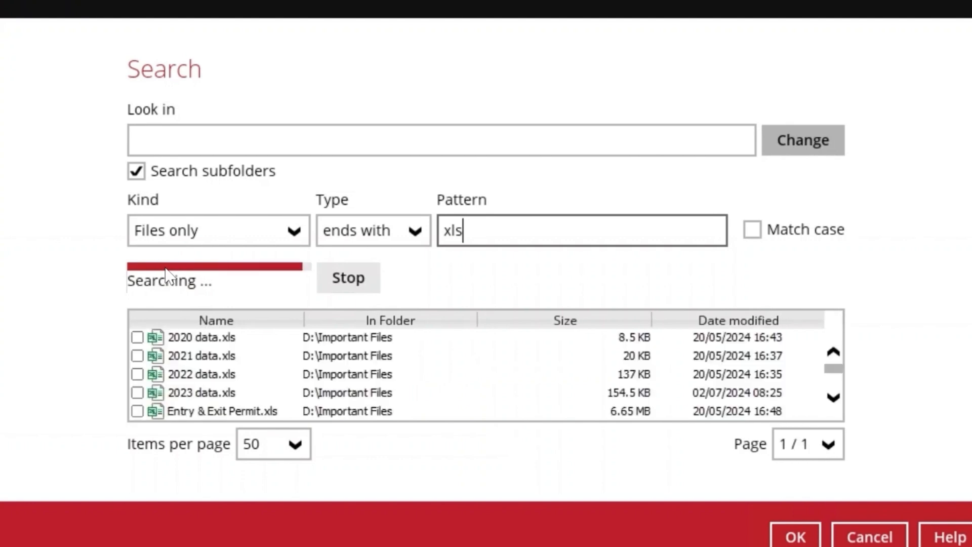
pyautogui.scroll(-2, 451, 369)
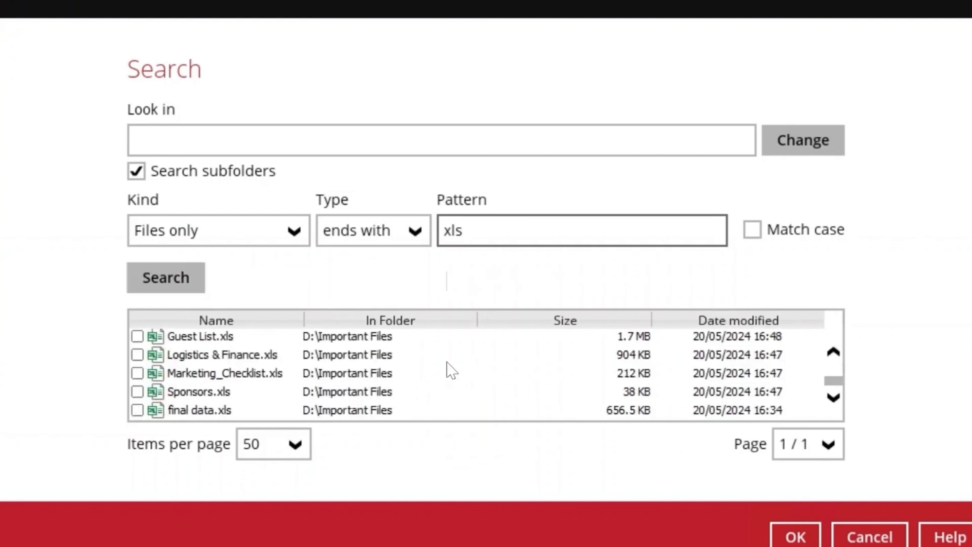
# - Search the backup for files whose name is exactly mod.pdf
pyautogui.click(379, 234)
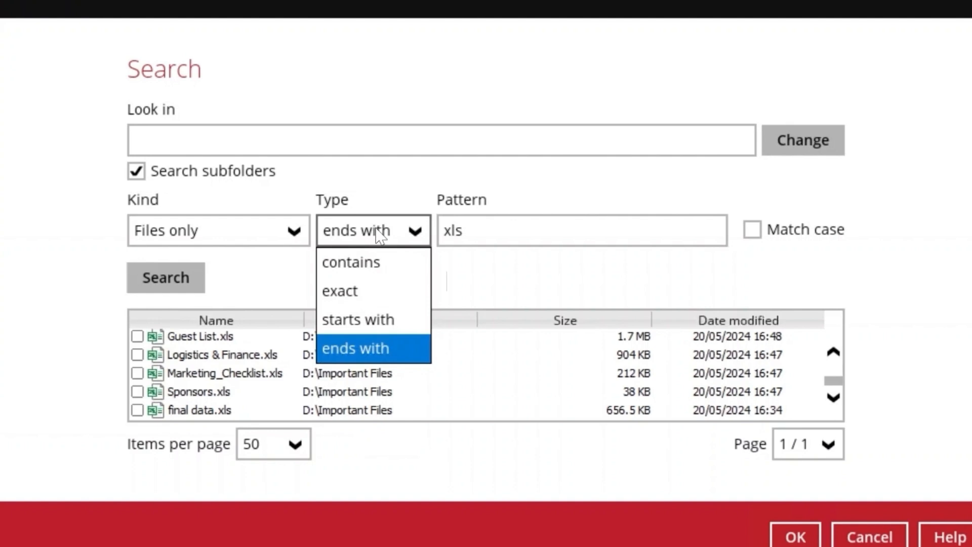
pyautogui.click(397, 291)
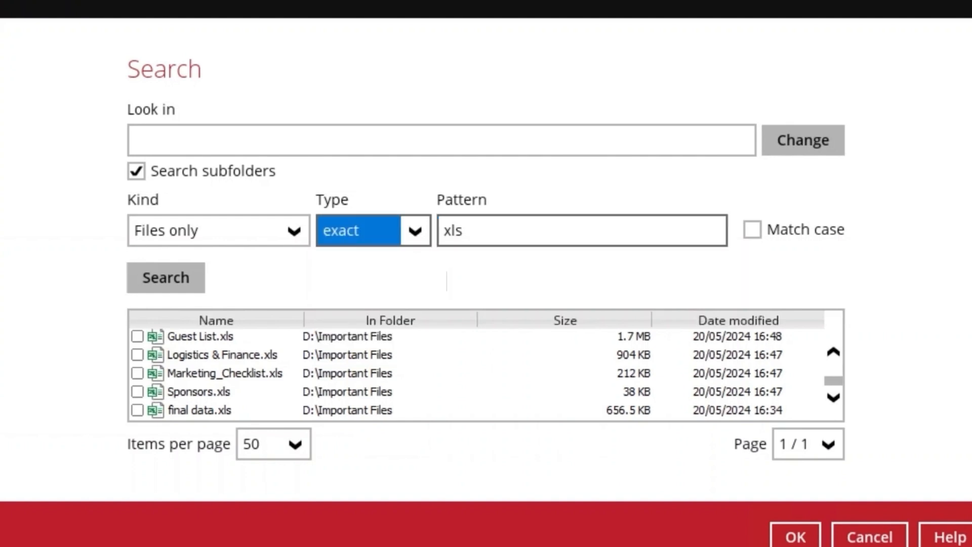
pyautogui.click(464, 231)
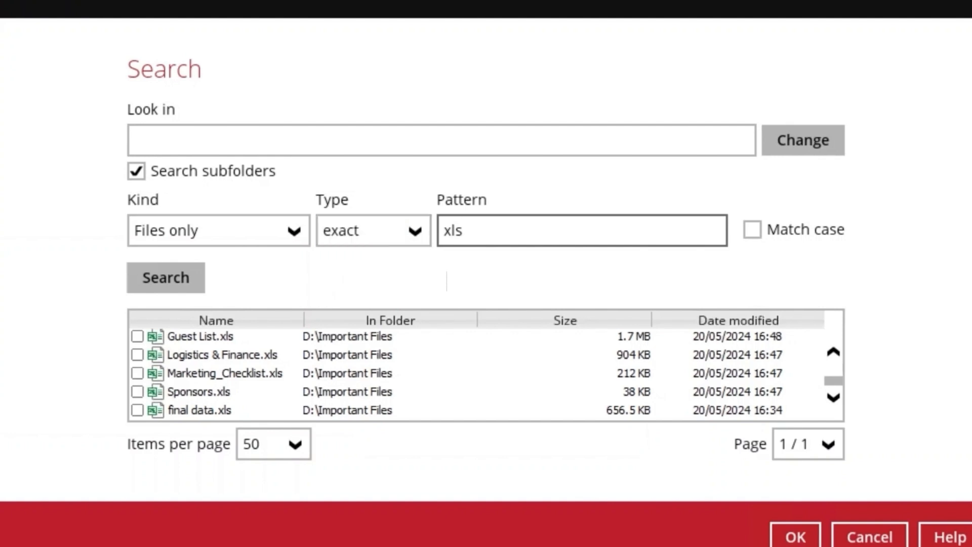
pyautogui.hotkey('ctrl', 'a')
pyautogui.write('mod.pdf')
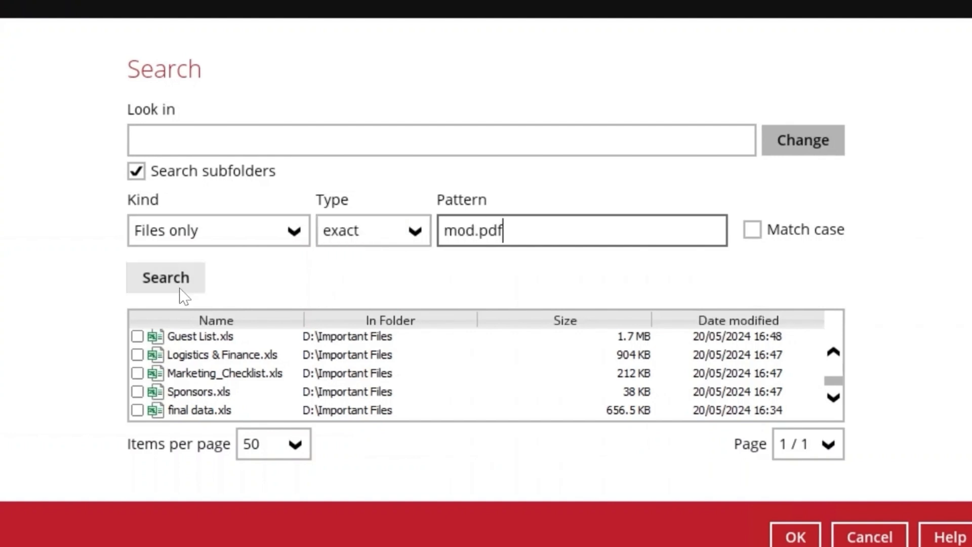
pyautogui.click(183, 289)
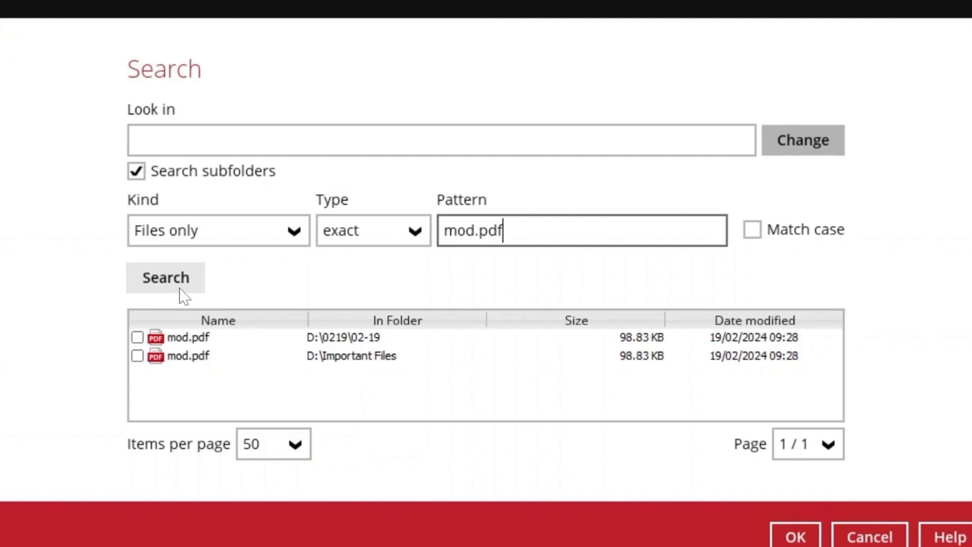
# - Search the backup for files whose names start with 20
pyautogui.click(389, 232)
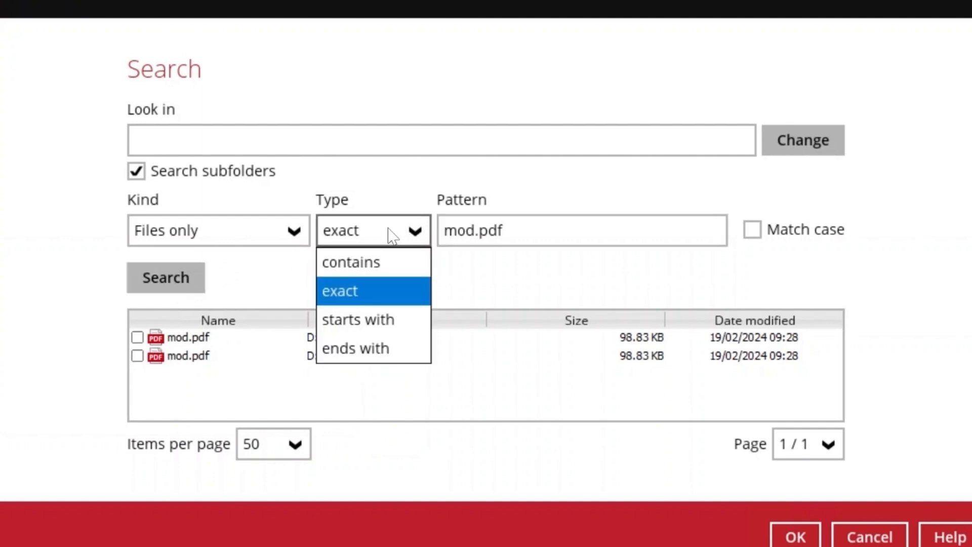
pyautogui.click(381, 324)
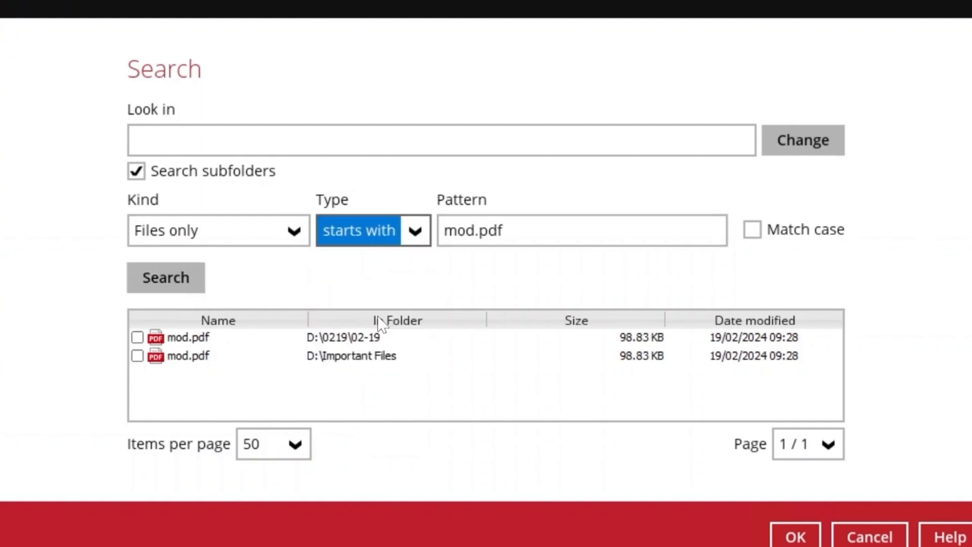
pyautogui.press('Tab')
pyautogui.write('20')
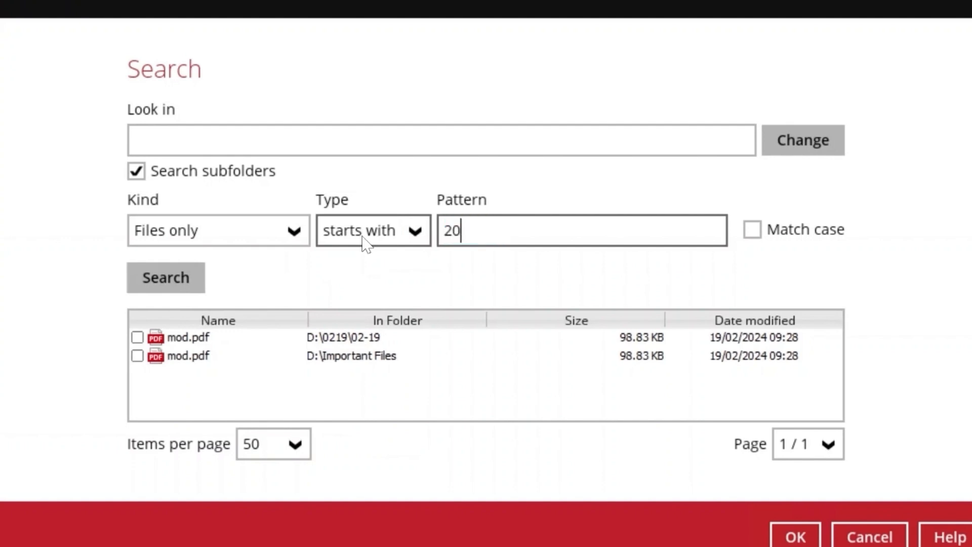
pyautogui.click(163, 278)
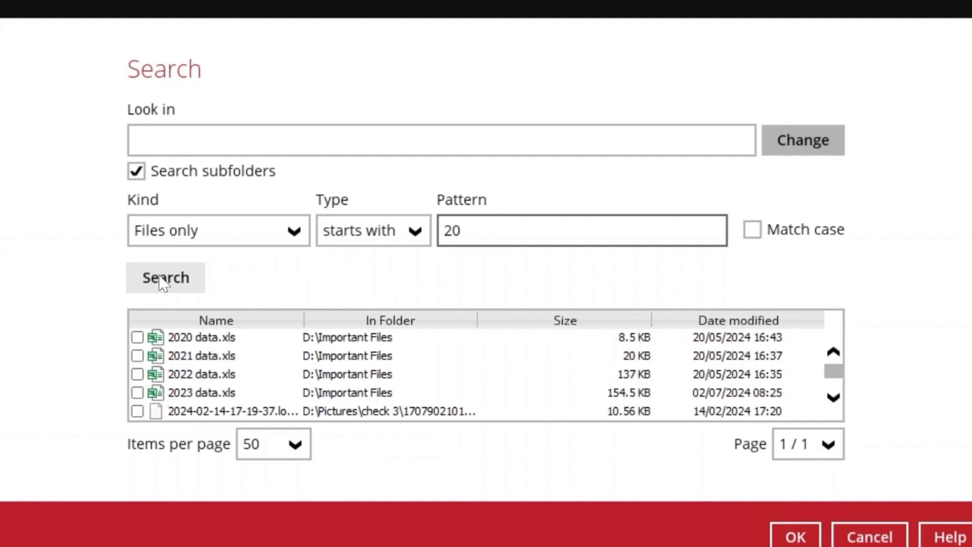
# - Select 2020 data.xls, 2021 data.xls, 2022 data.xls and 2023 data.xls from the search results as the files to restore
pyautogui.click(138, 338)
pyautogui.click(138, 355)
pyautogui.click(137, 374)
pyautogui.click(137, 392)
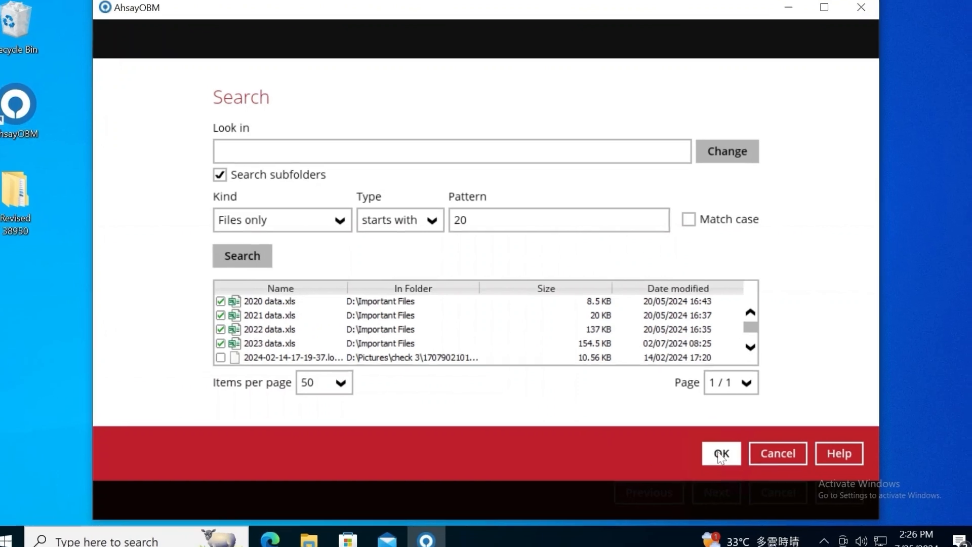
pyautogui.click(721, 453)
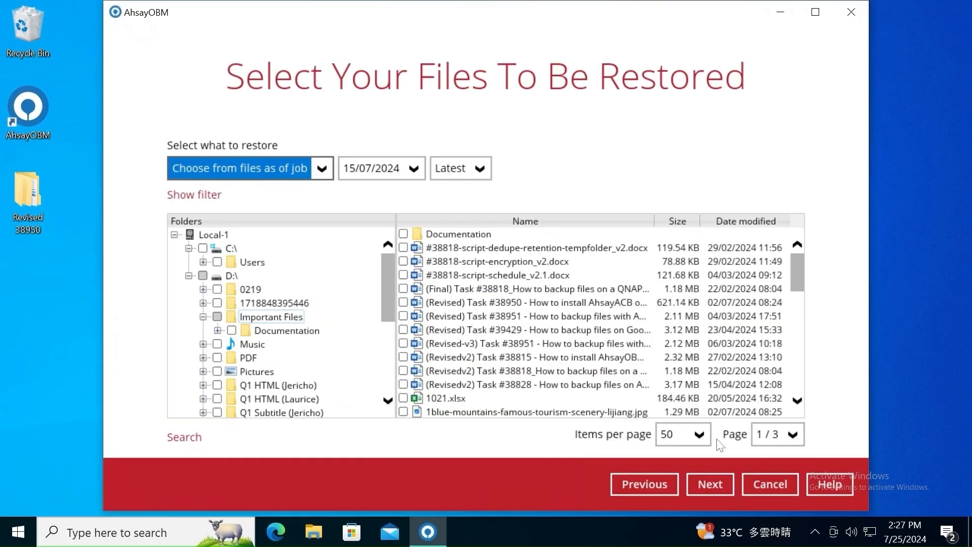
pyautogui.click(713, 483)
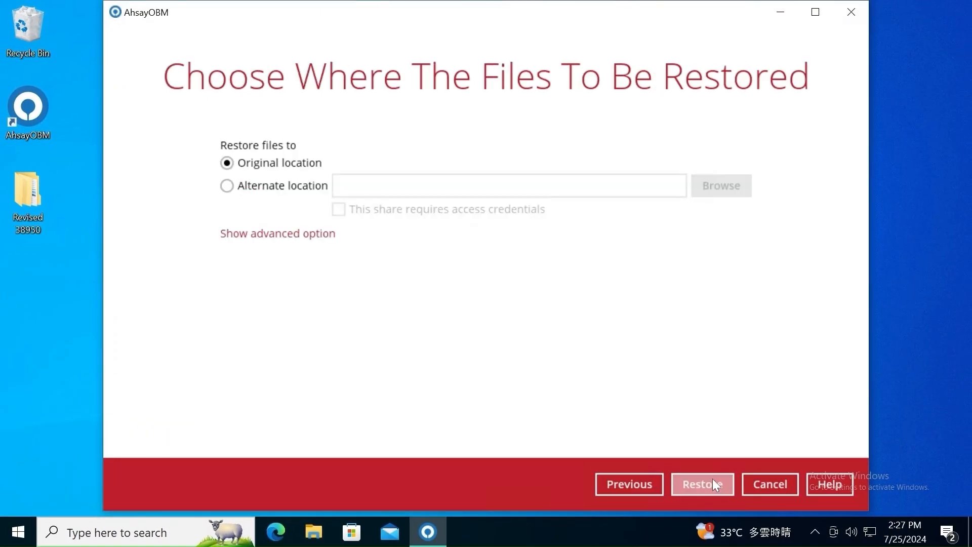
# - Restore the selected files to an alternate location, a new folder named Previous Data on the Desktop
pyautogui.click(227, 186)
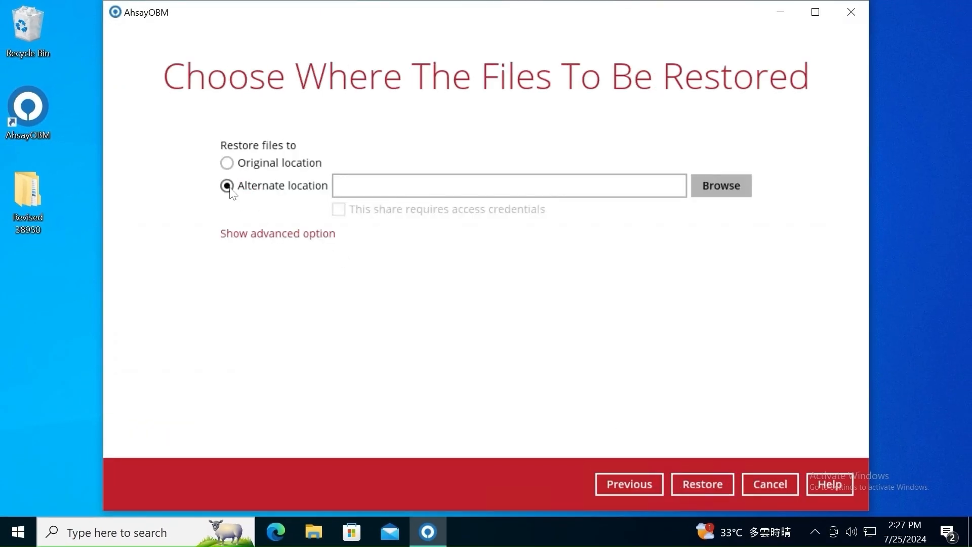
pyautogui.click(721, 185)
pyautogui.rightClick(470, 210)
pyautogui.click(499, 267)
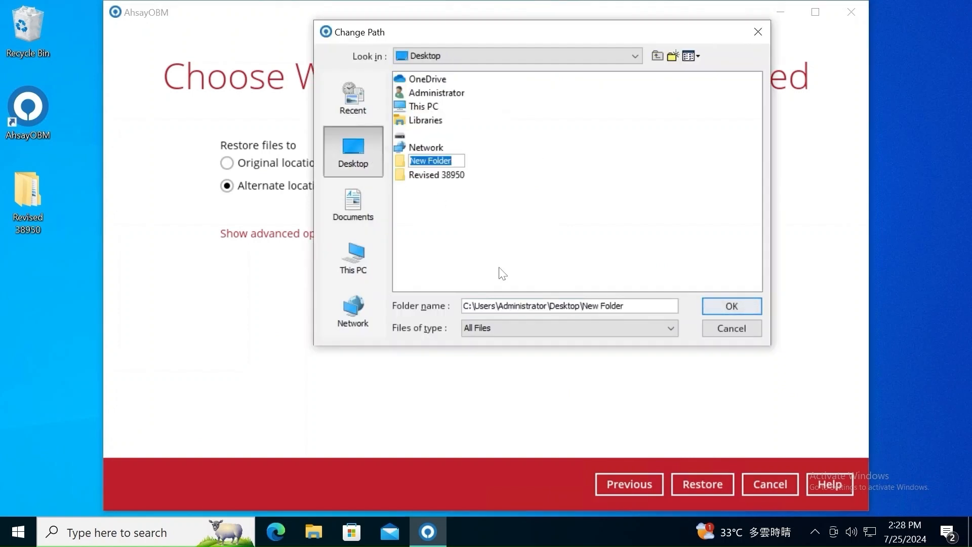
pyautogui.write('Previous Data')
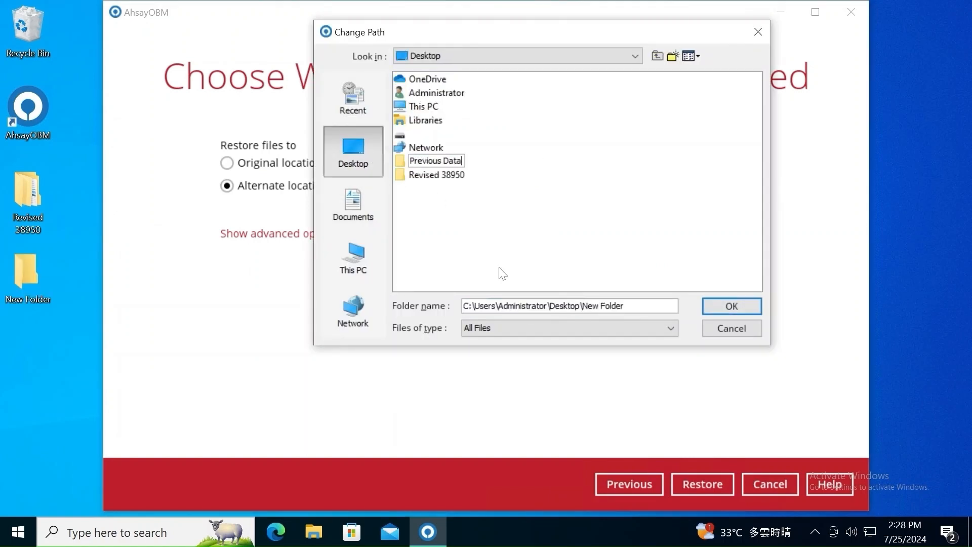
pyautogui.click(731, 306)
pyautogui.click(701, 482)
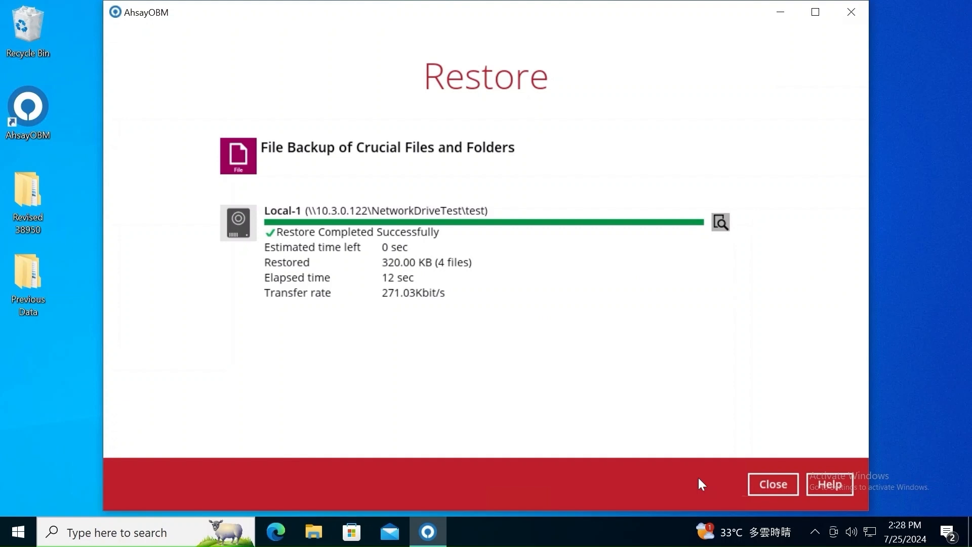
# - Open the Previous Data folder on the desktop and go through its D_ subfolder to check the restored files
pyautogui.doubleClick(15, 275)
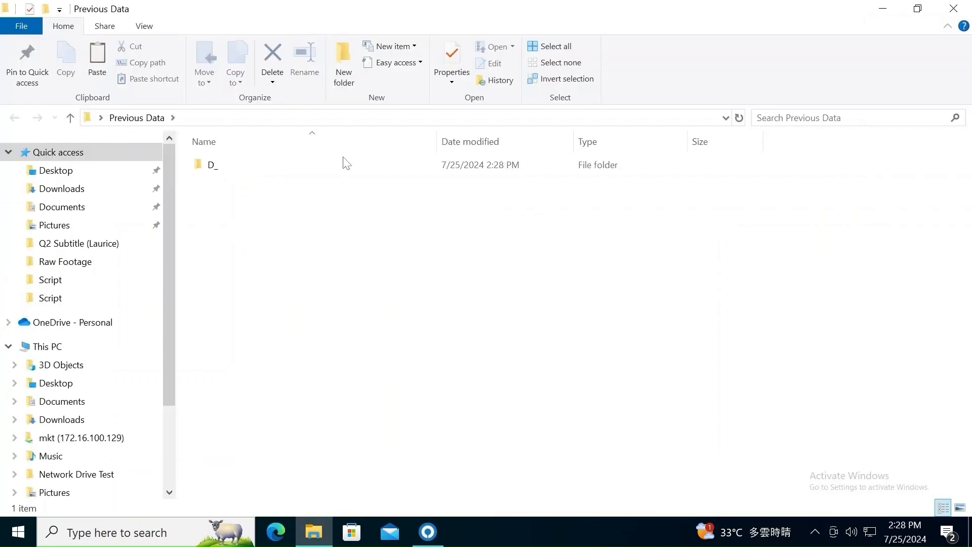
pyautogui.doubleClick(347, 167)
pyautogui.doubleClick(347, 166)
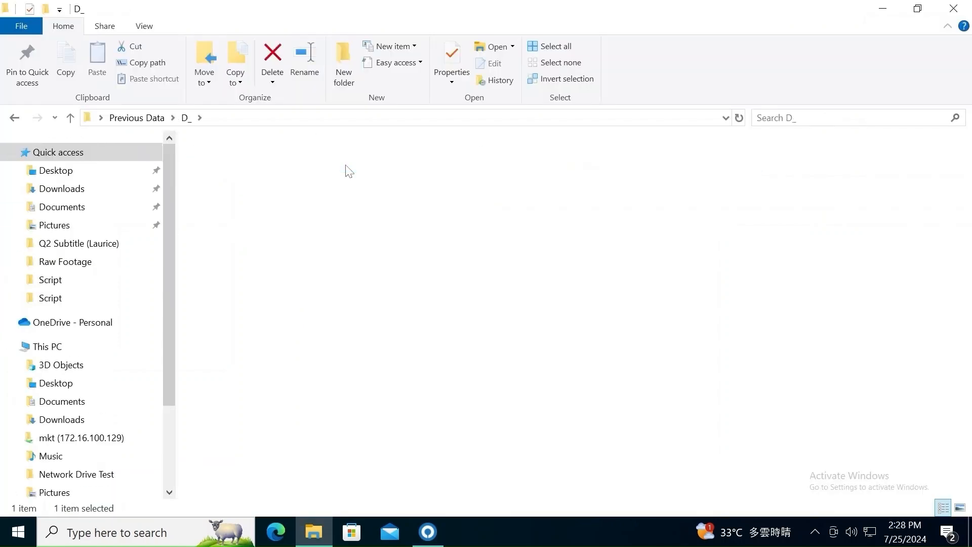